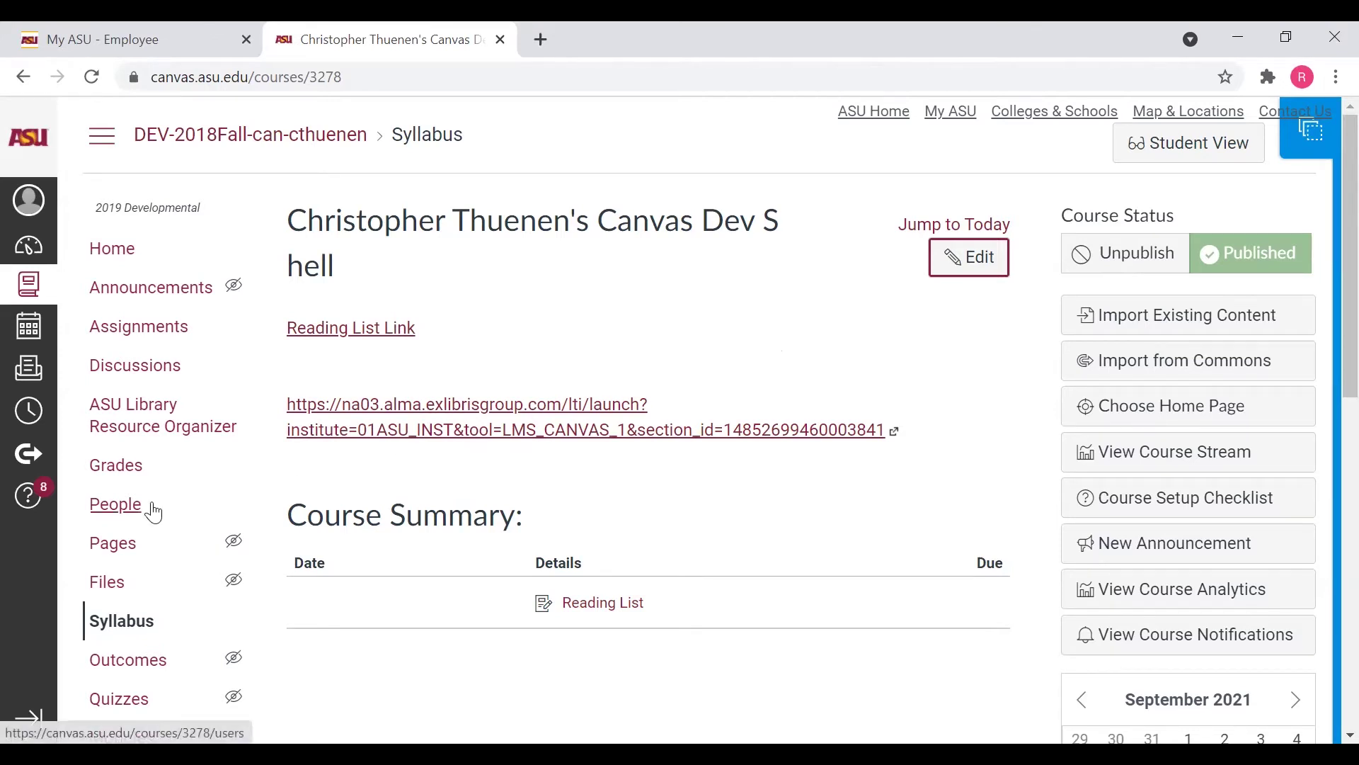
Open the ASU Library Resource Organizer reading list and browse its Week 1 and Week 2 resources
click(149, 436)
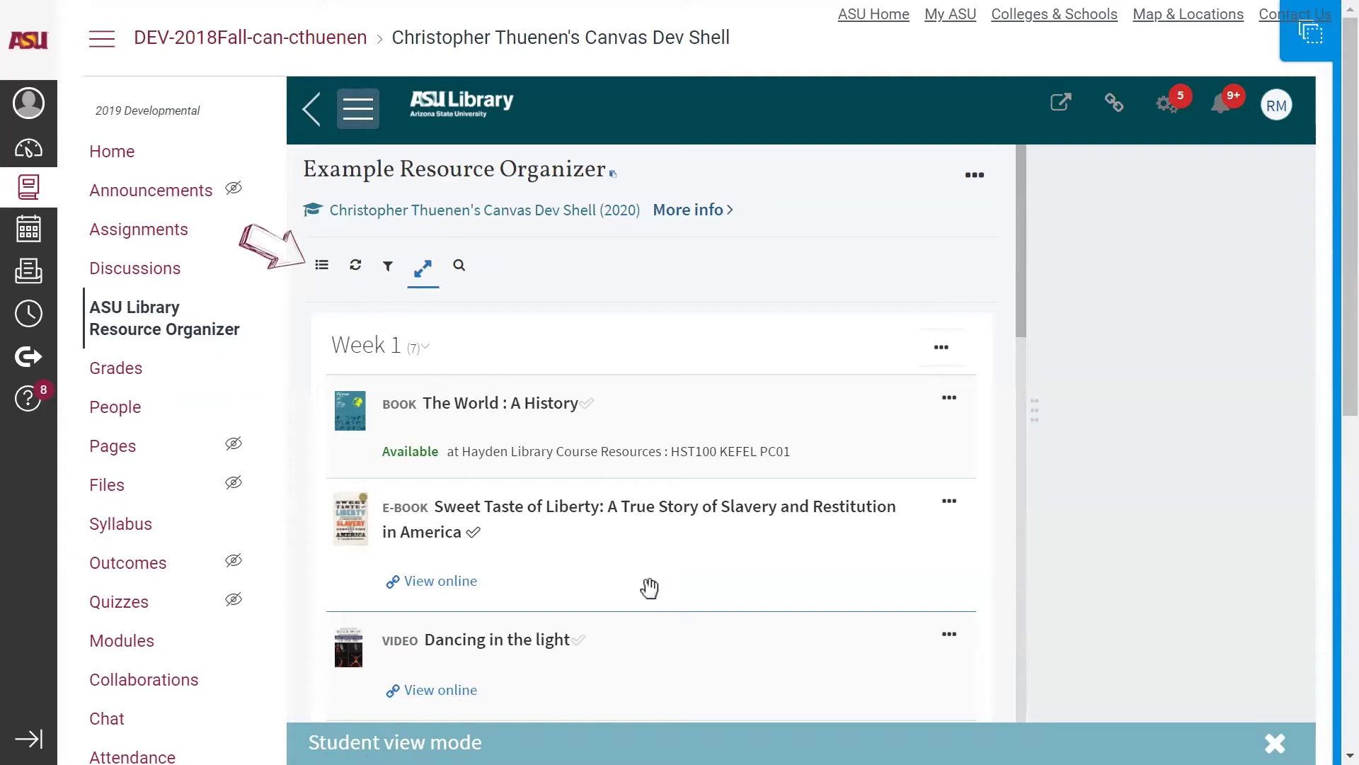
drag(1022, 209, 991, 124)
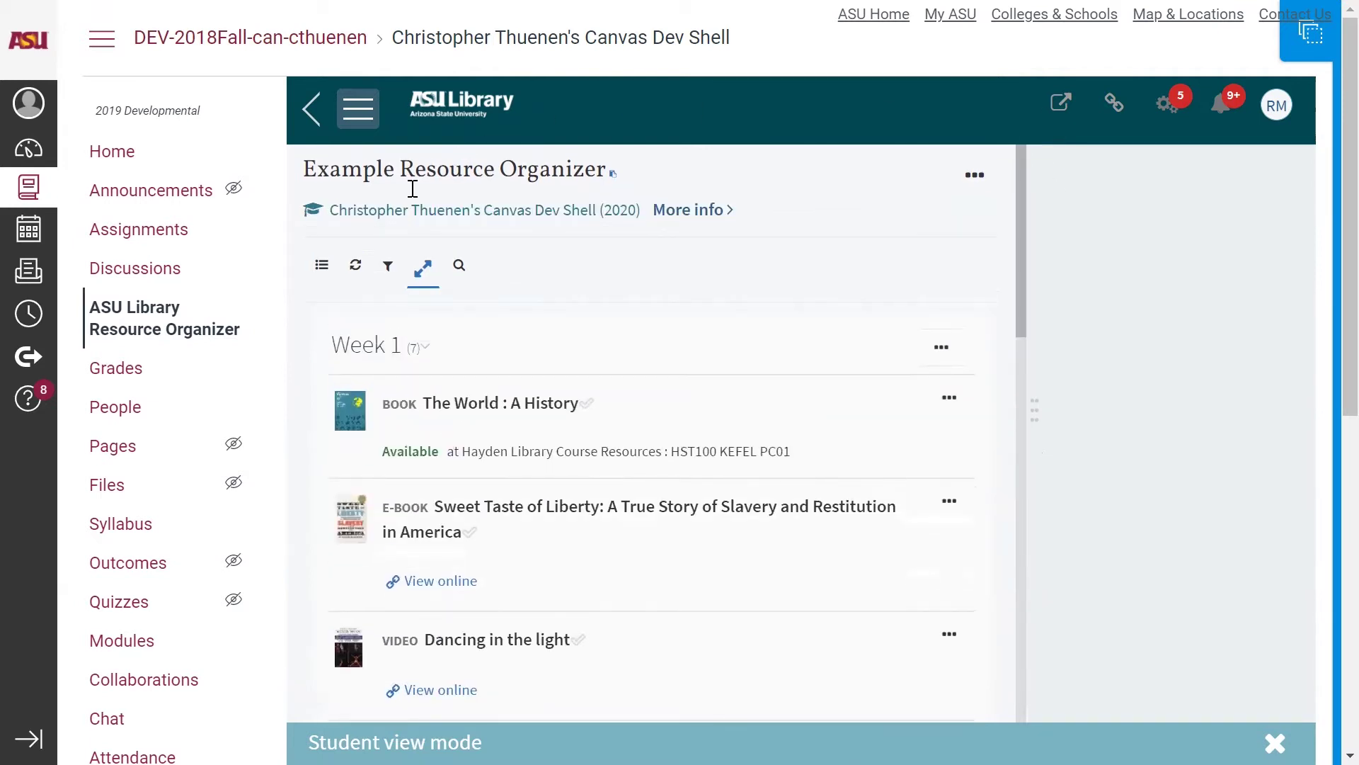
Collapse the list into Week 1–4 sections and expand Week 3 to see its 6 readings
click(323, 270)
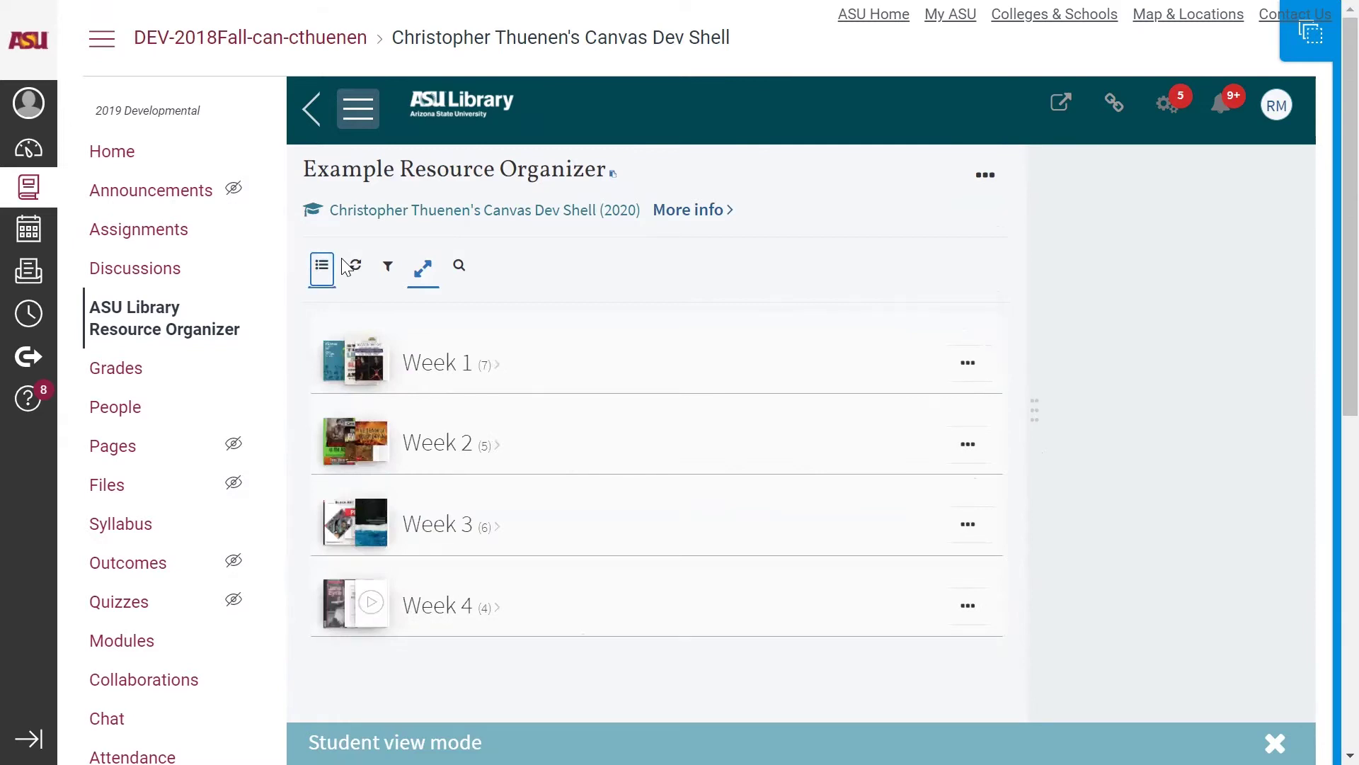
scroll(740, 439, down, 3)
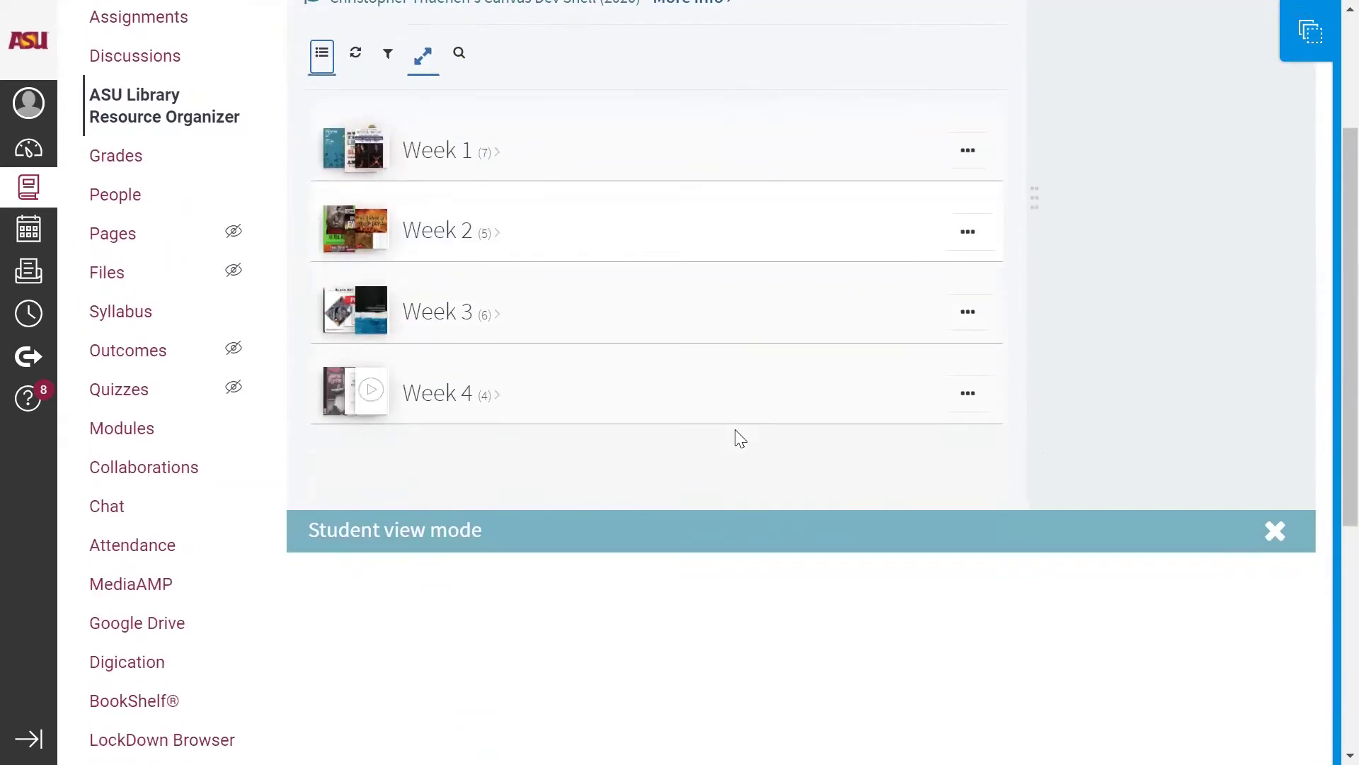
scroll(740, 439, up, 3)
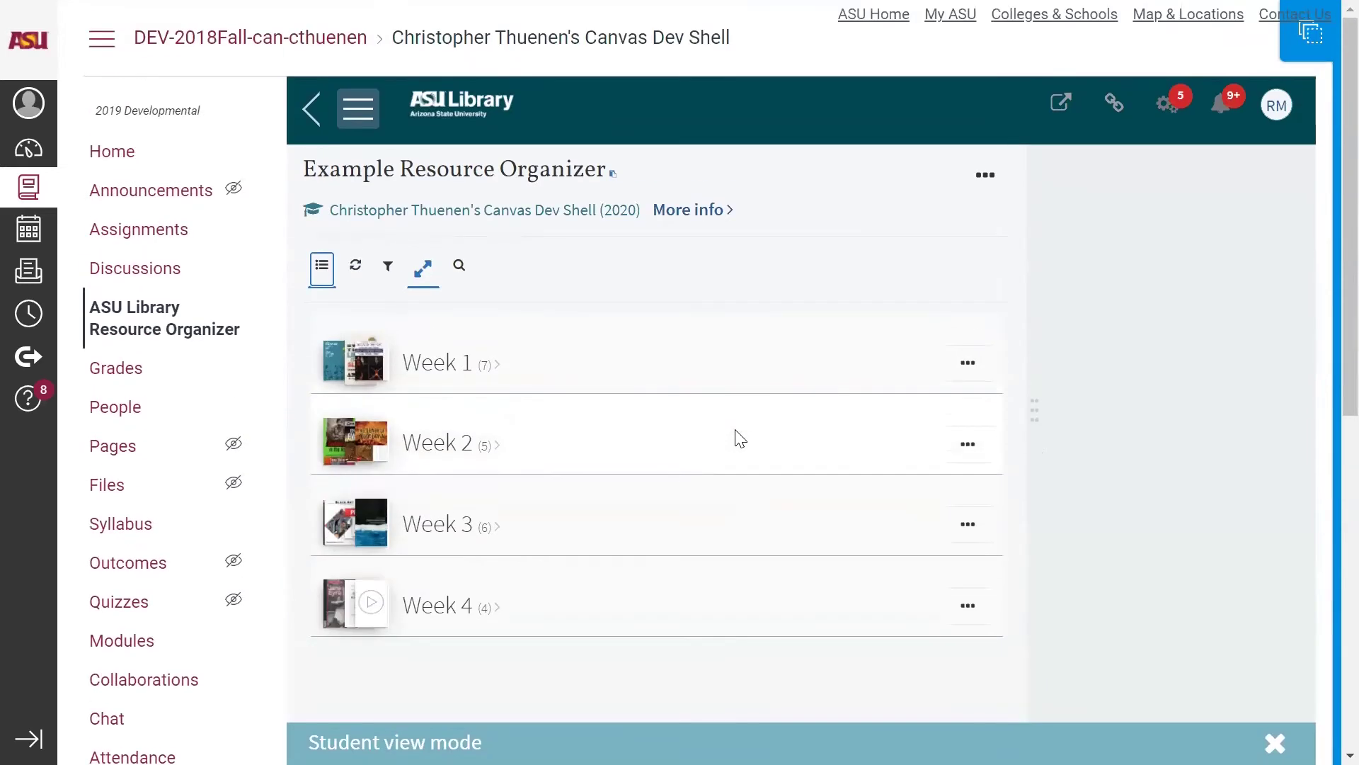
scroll(740, 439, down, 2)
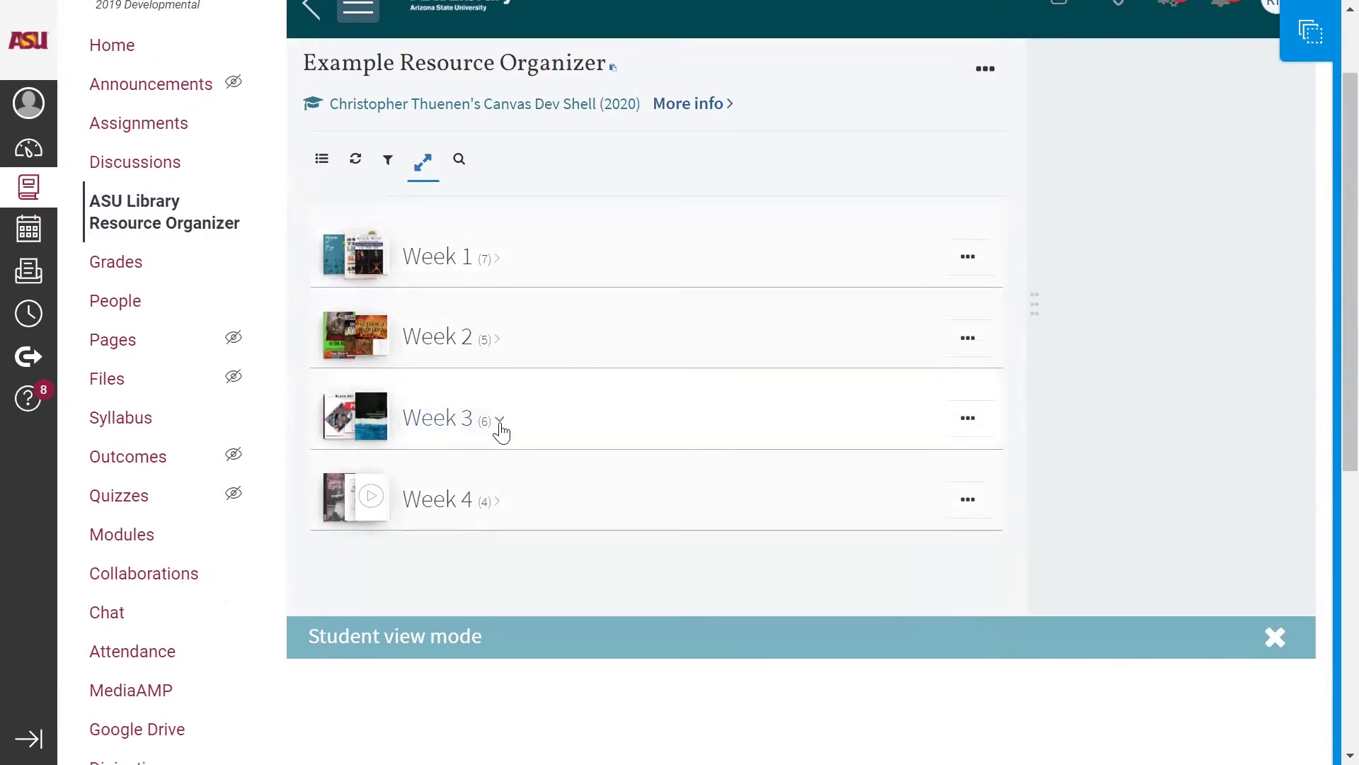
click(501, 425)
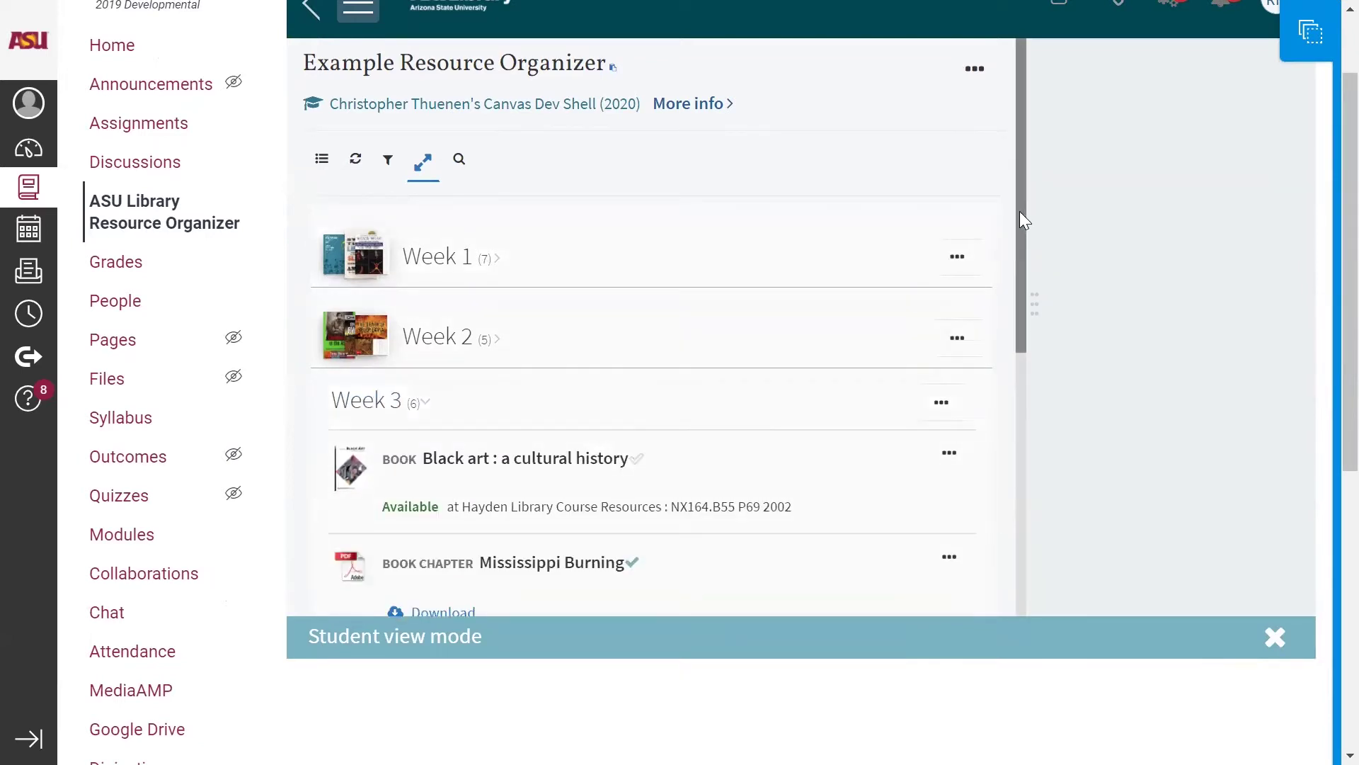
drag(1020, 212, 1018, 291)
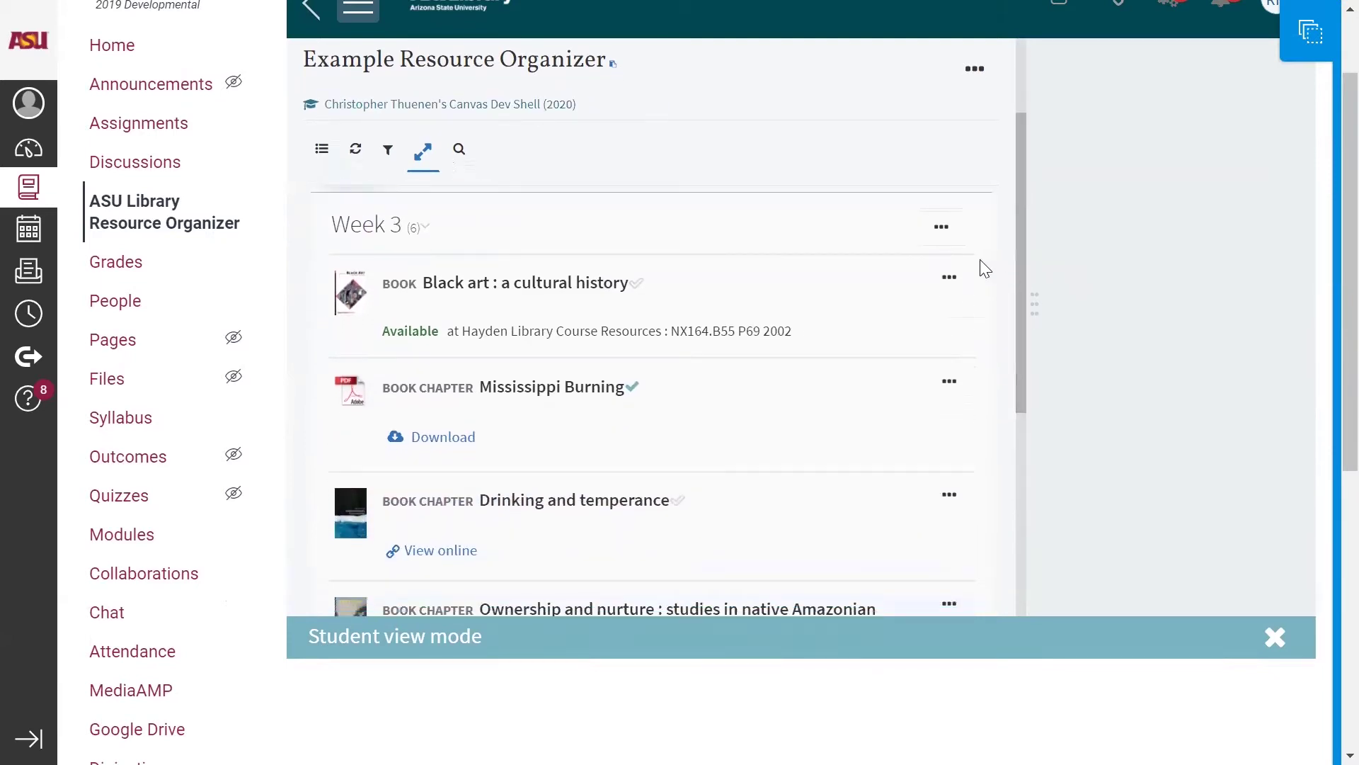
Mark Black art, Drinking and temperance, and Ownership and nurture done; revert Environmentally Effective Buildings
click(638, 284)
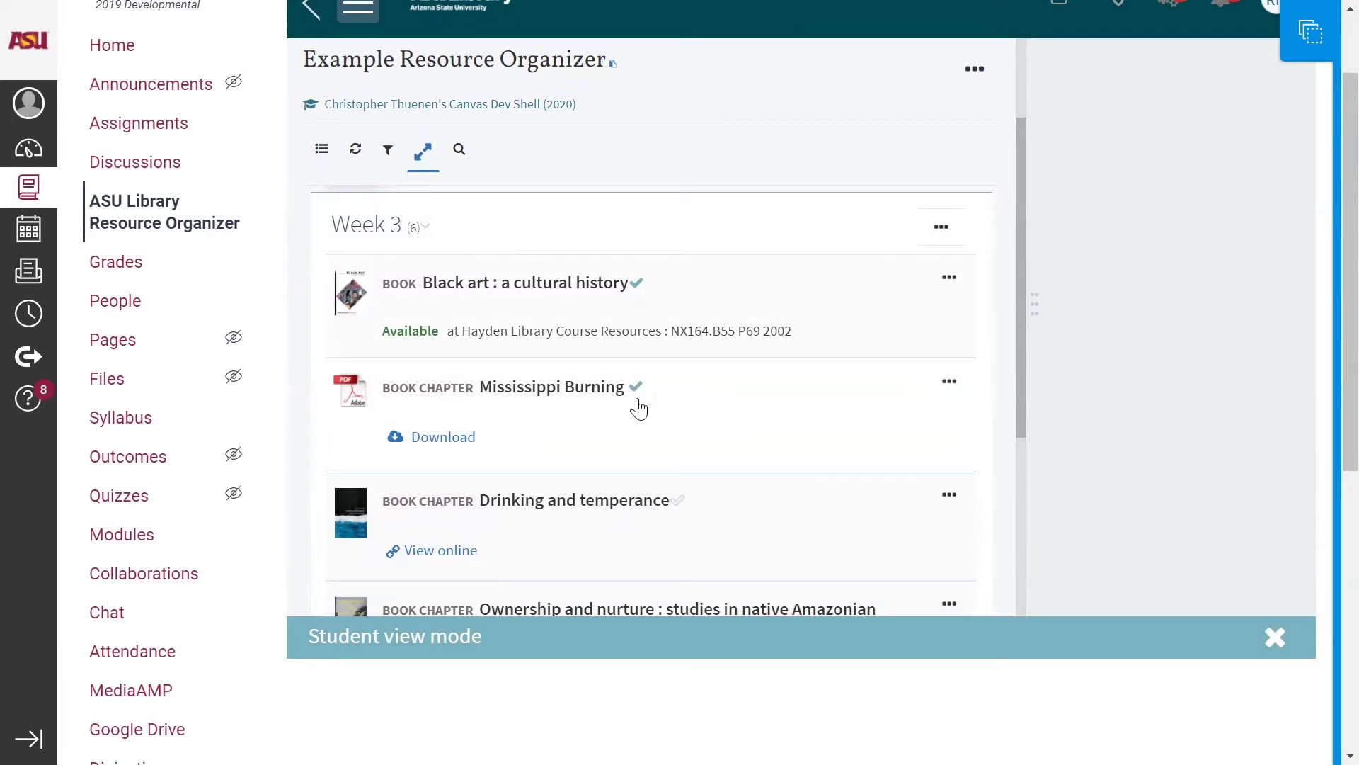
drag(1023, 288, 1014, 406)
click(680, 295)
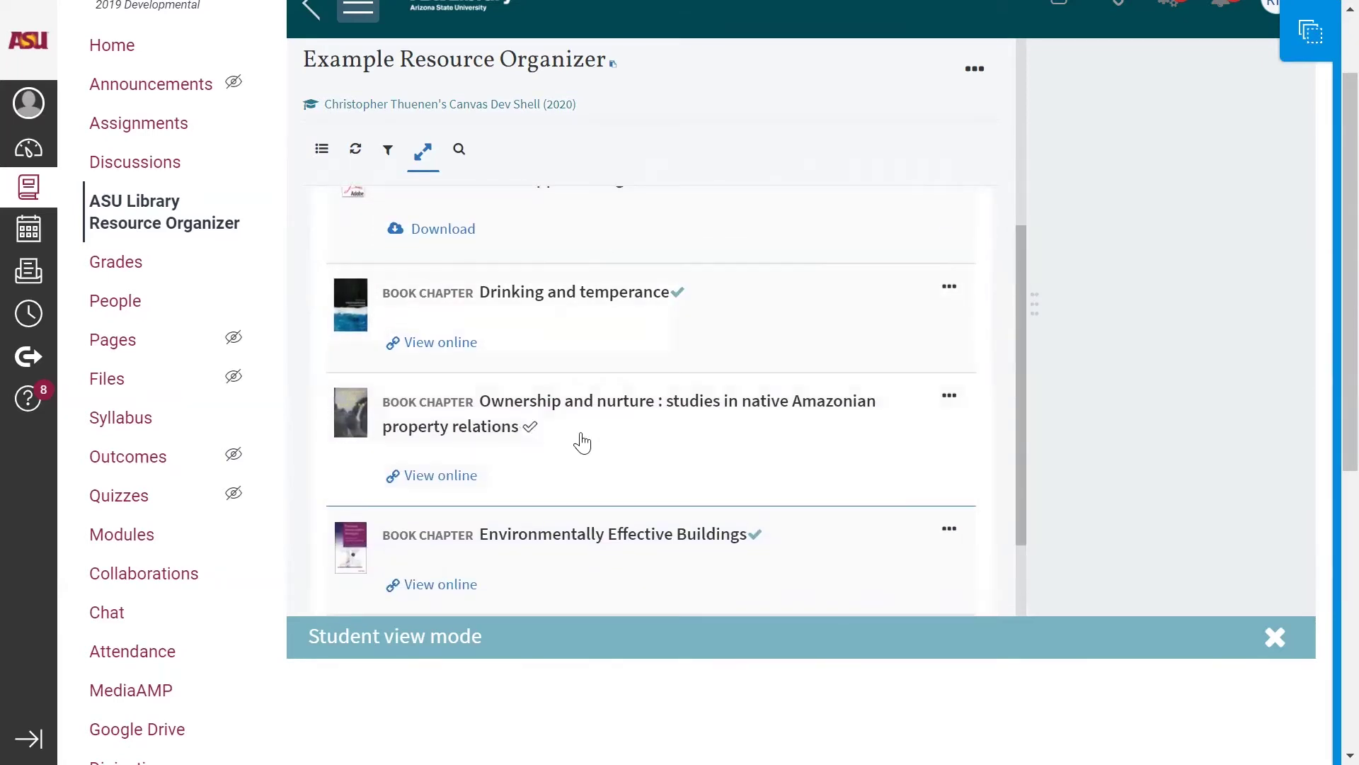
click(531, 427)
scroll(635, 488, down, 2)
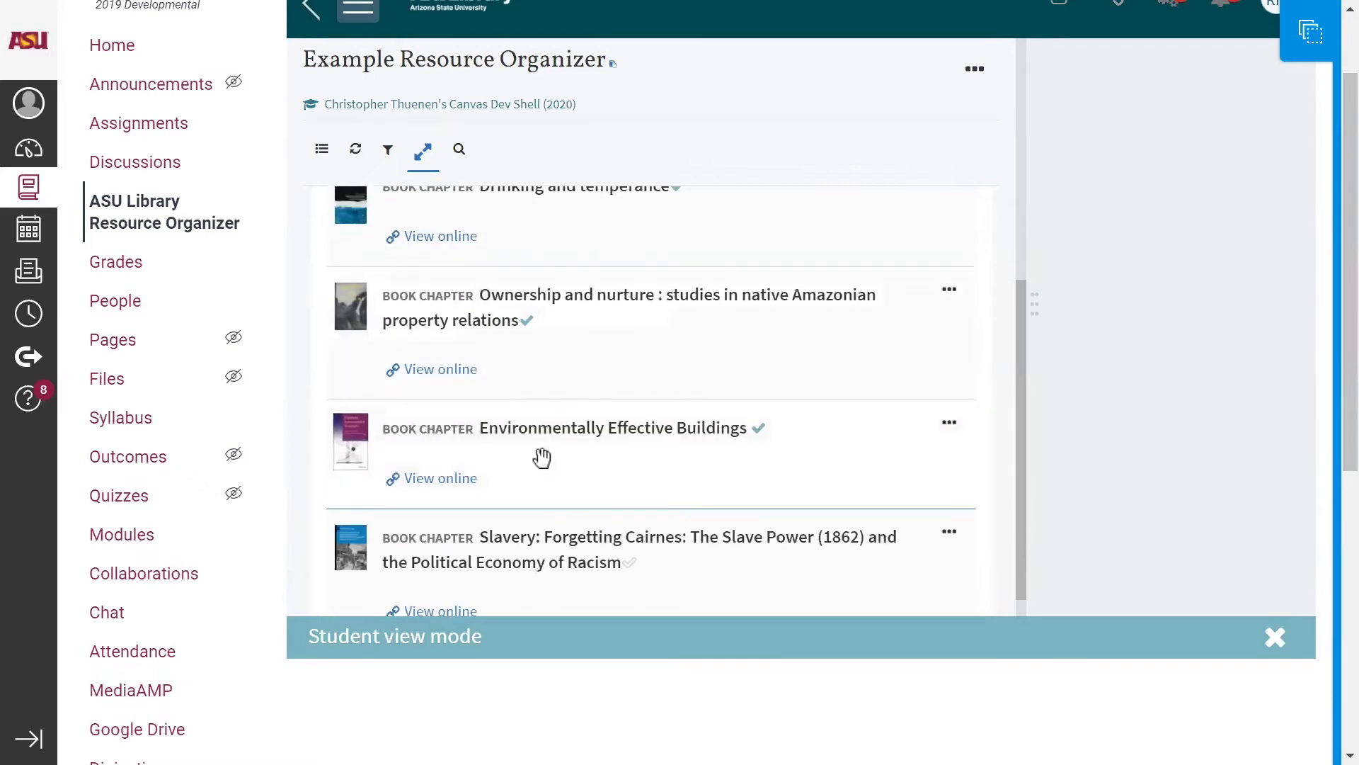
click(759, 429)
Open the detail view of the Week 2 book Confederates in the attic
scroll(764, 439, up, 10)
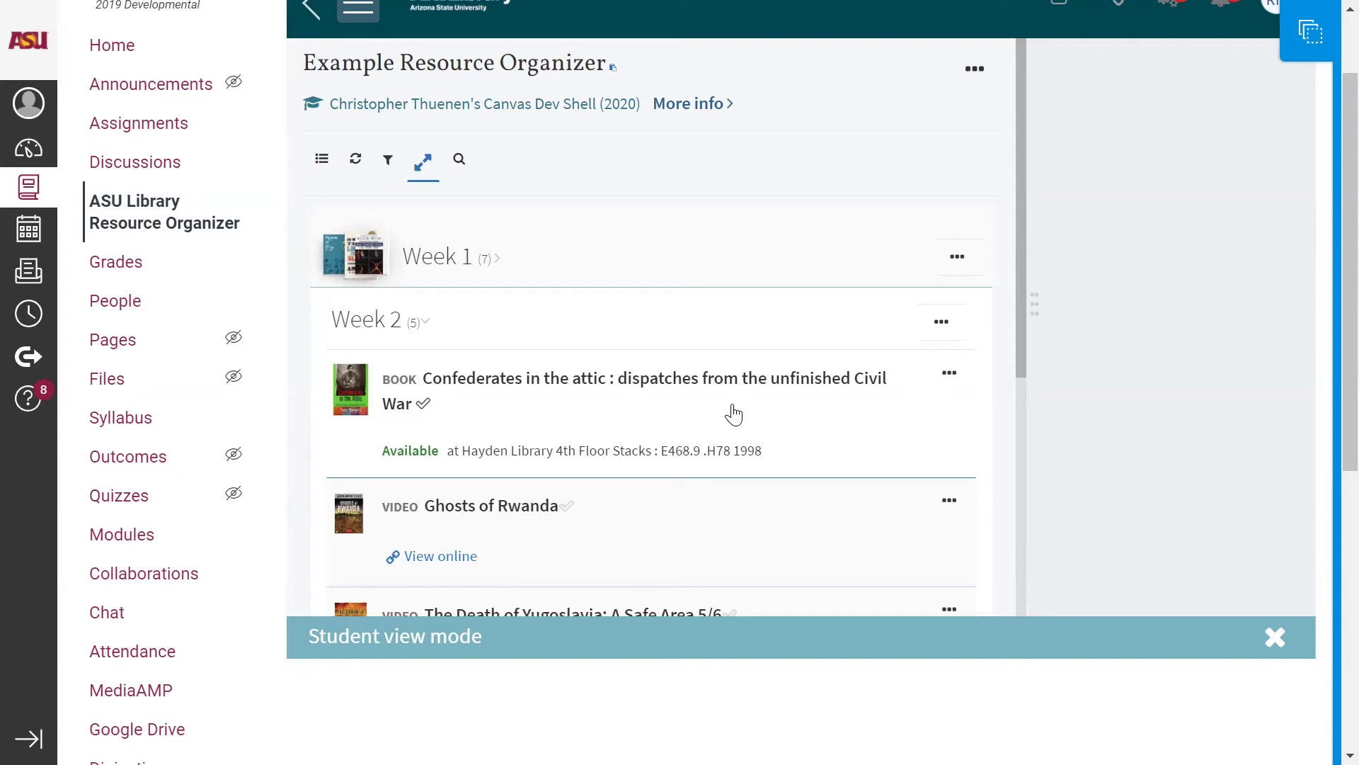
click(717, 411)
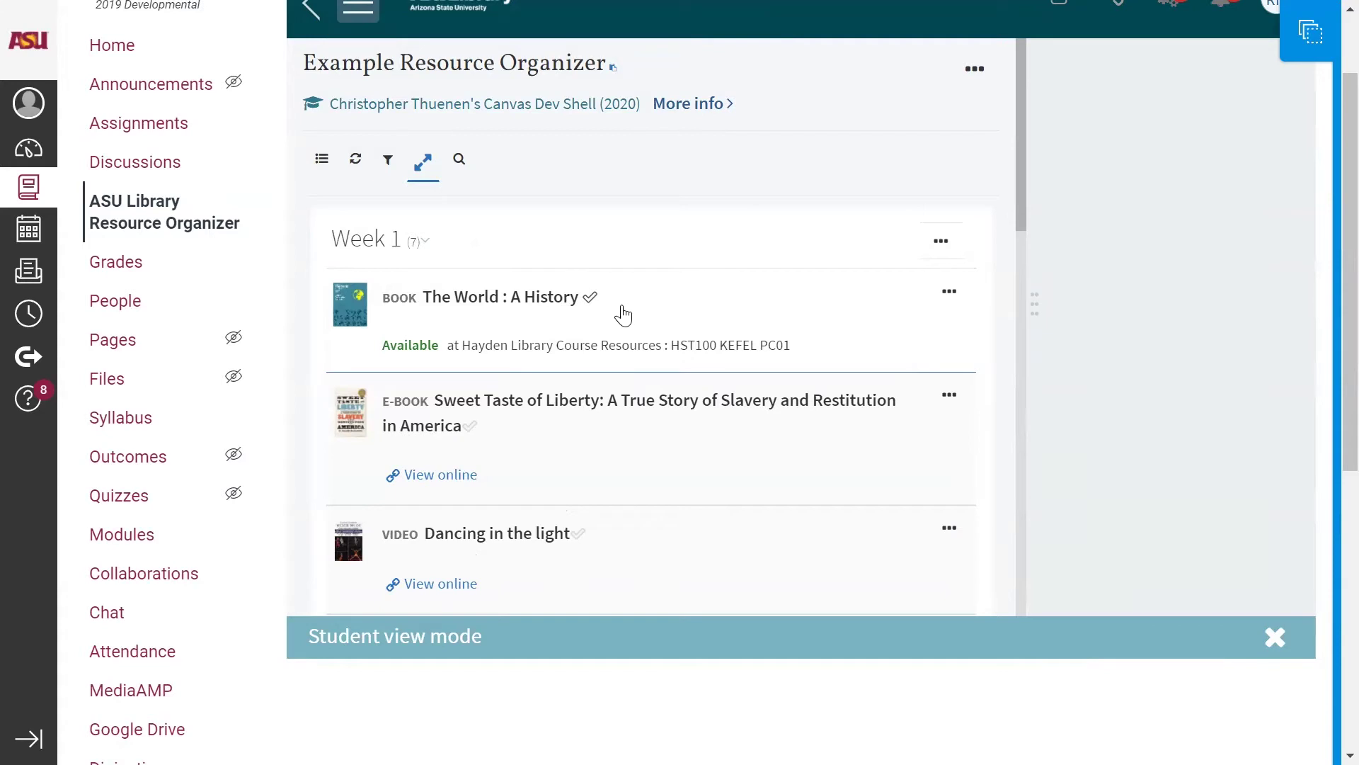
Check The World : A History's details and availability, then open Sweet Taste of Liberty online
click(623, 315)
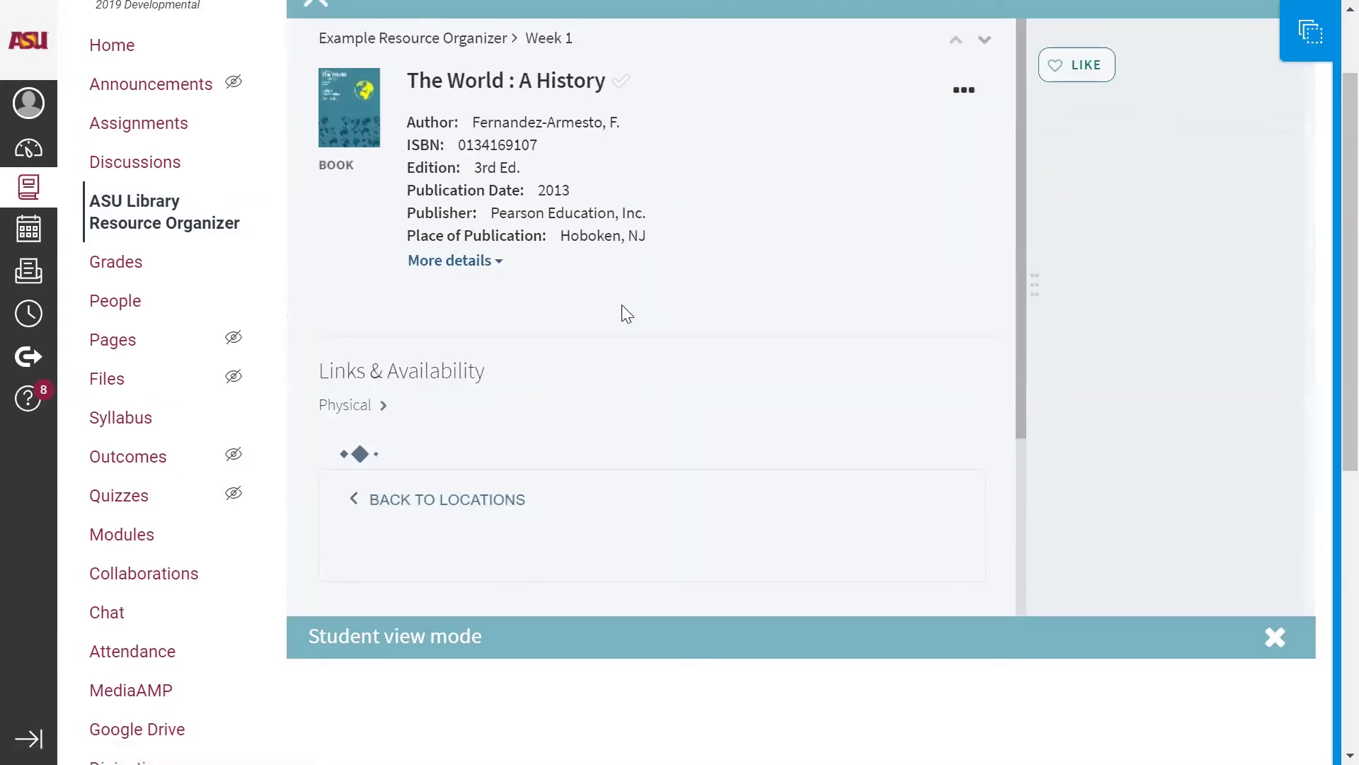
scroll(669, 578, down, 3)
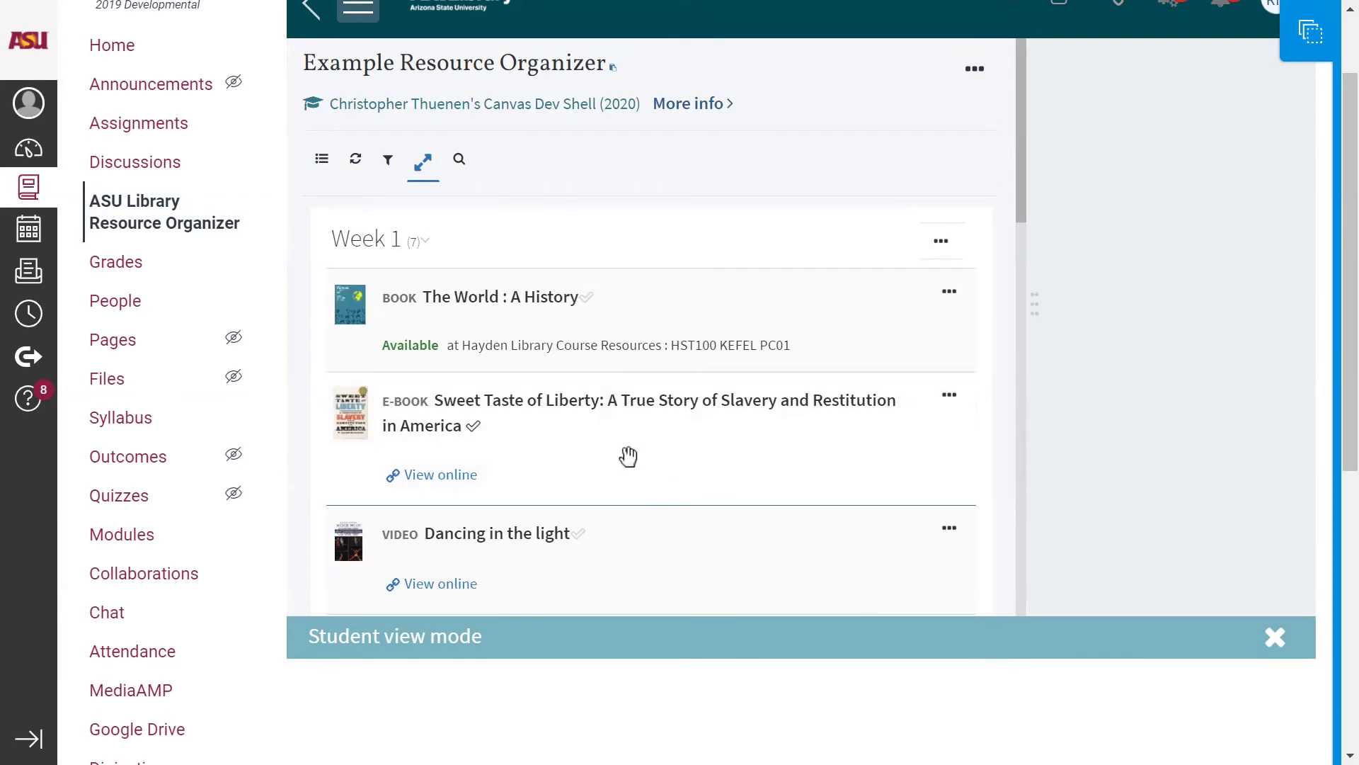
click(449, 477)
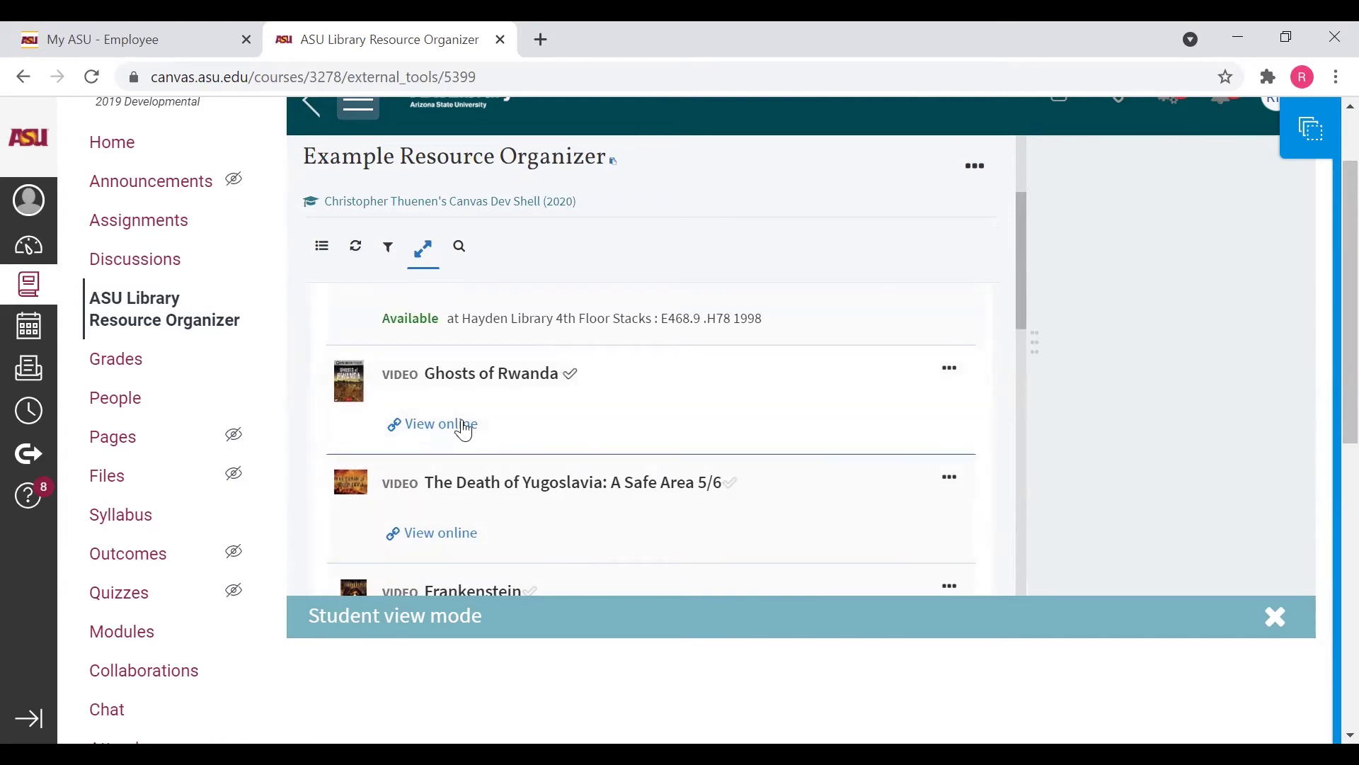
Open the Ghosts of Rwanda video's details with its Films on Demand link
click(521, 414)
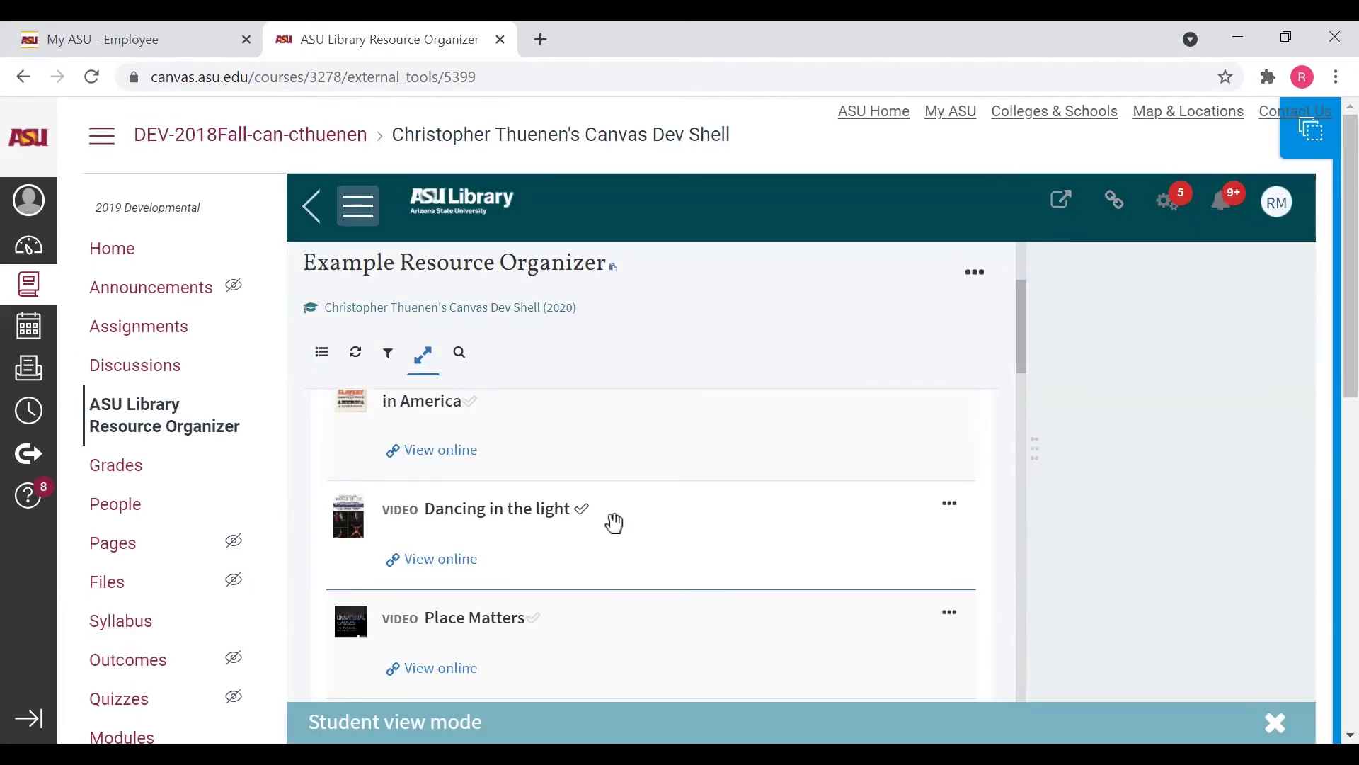
Open Dancing in the light's record, showing its streaming link licensed until 2025-12-14
click(574, 545)
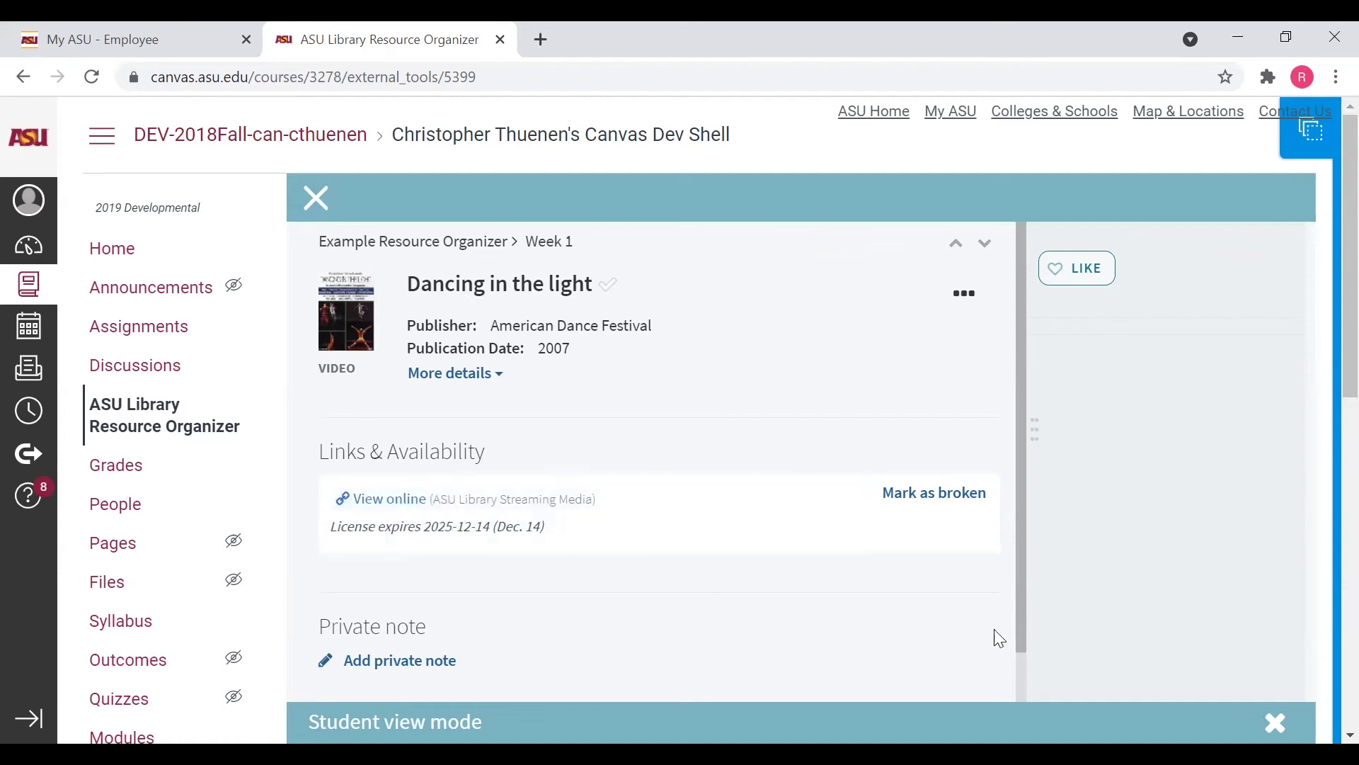
Report the video's streaming link as broken, then open The Devil Next Door's details
click(933, 501)
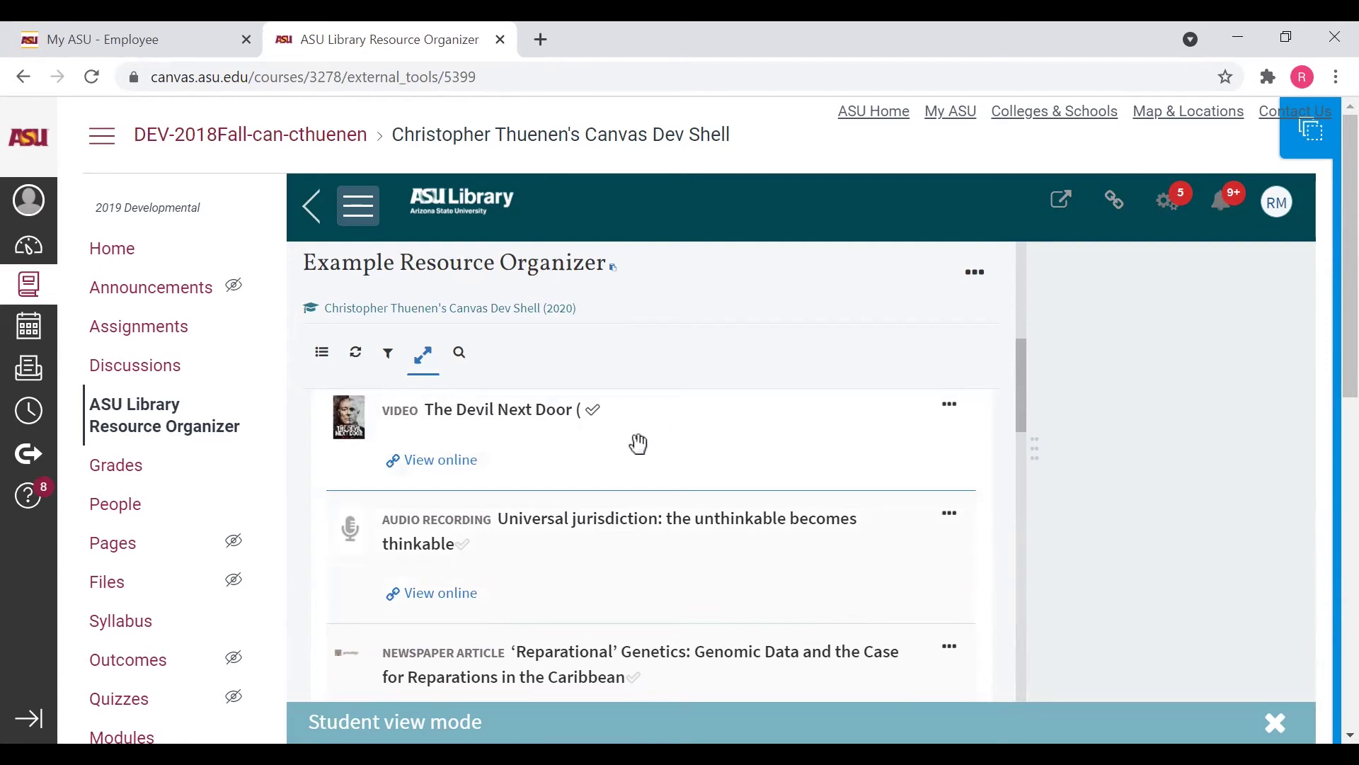
click(638, 439)
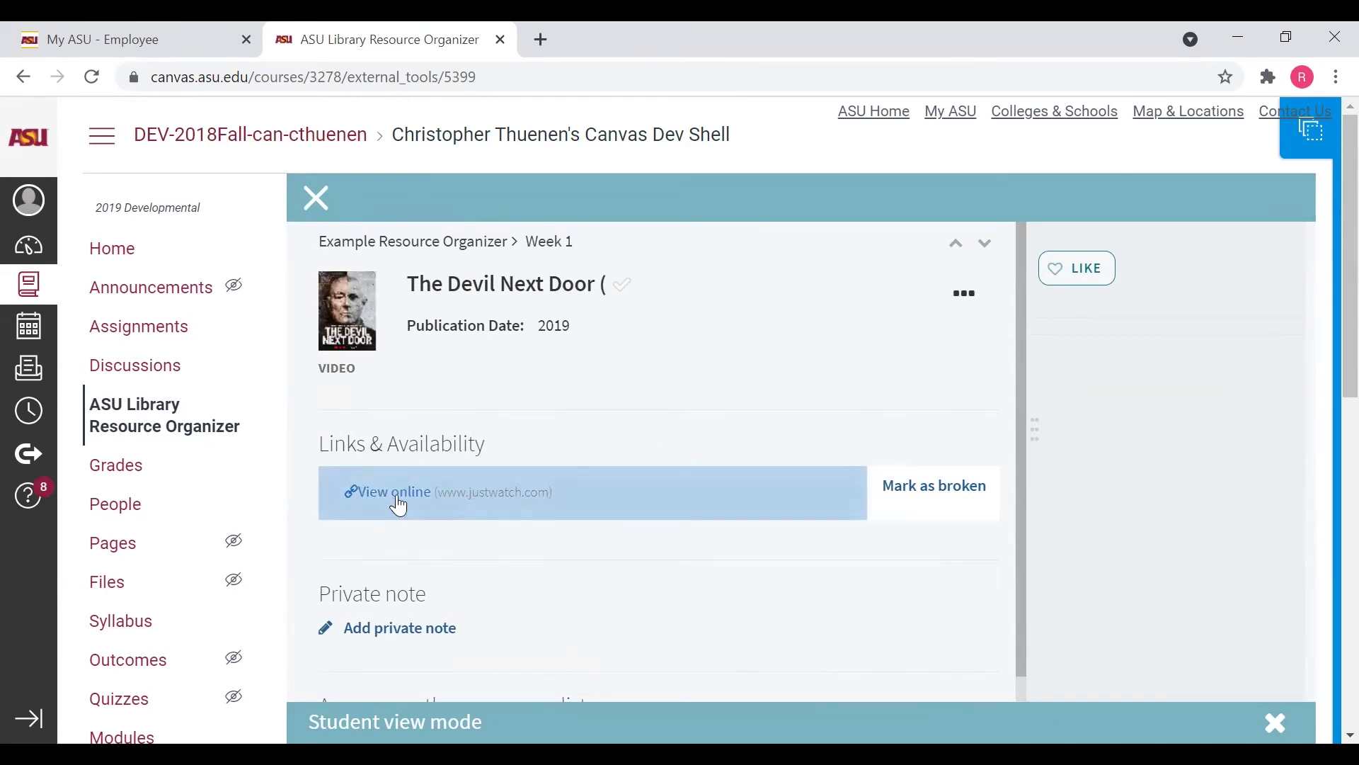
Check The Devil Next Door's Netflix listing on JustWatch, then close that tab
click(398, 505)
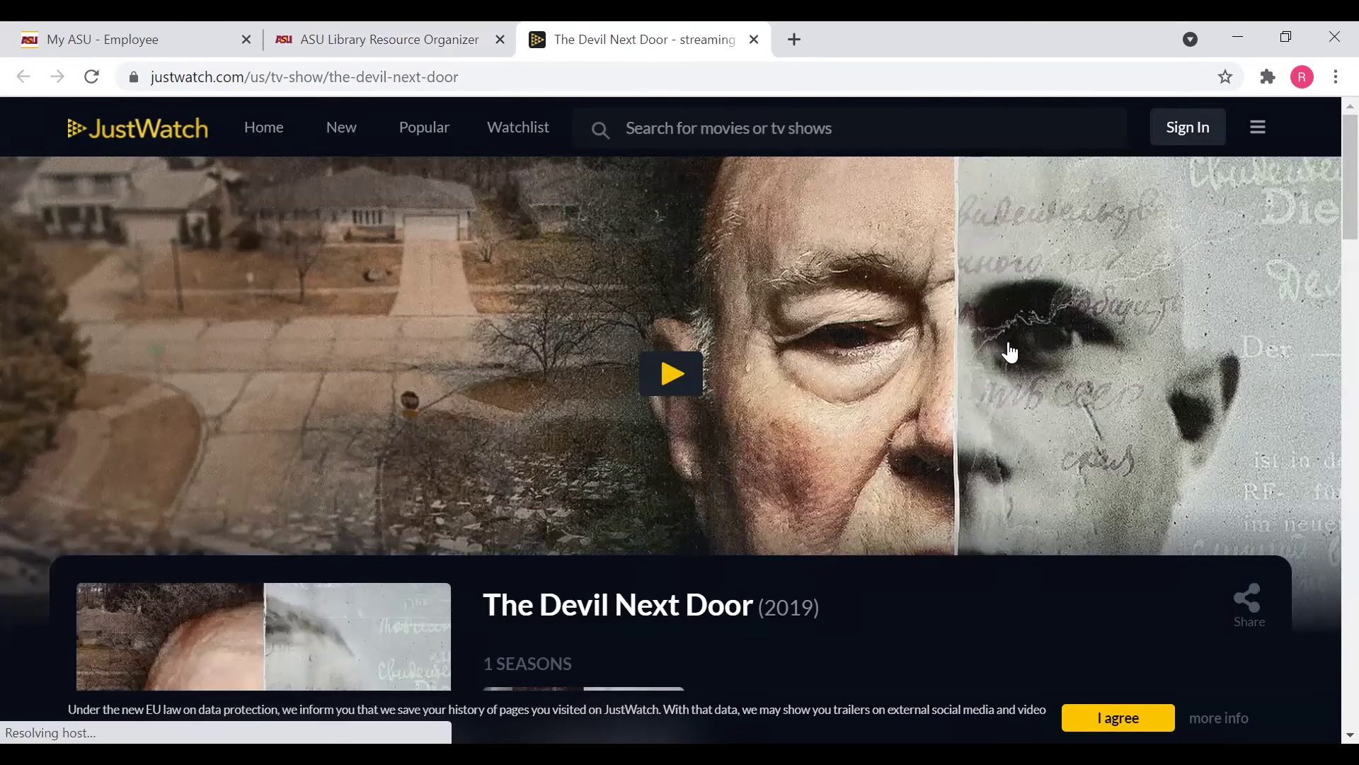
scroll(1329, 157, down, 1)
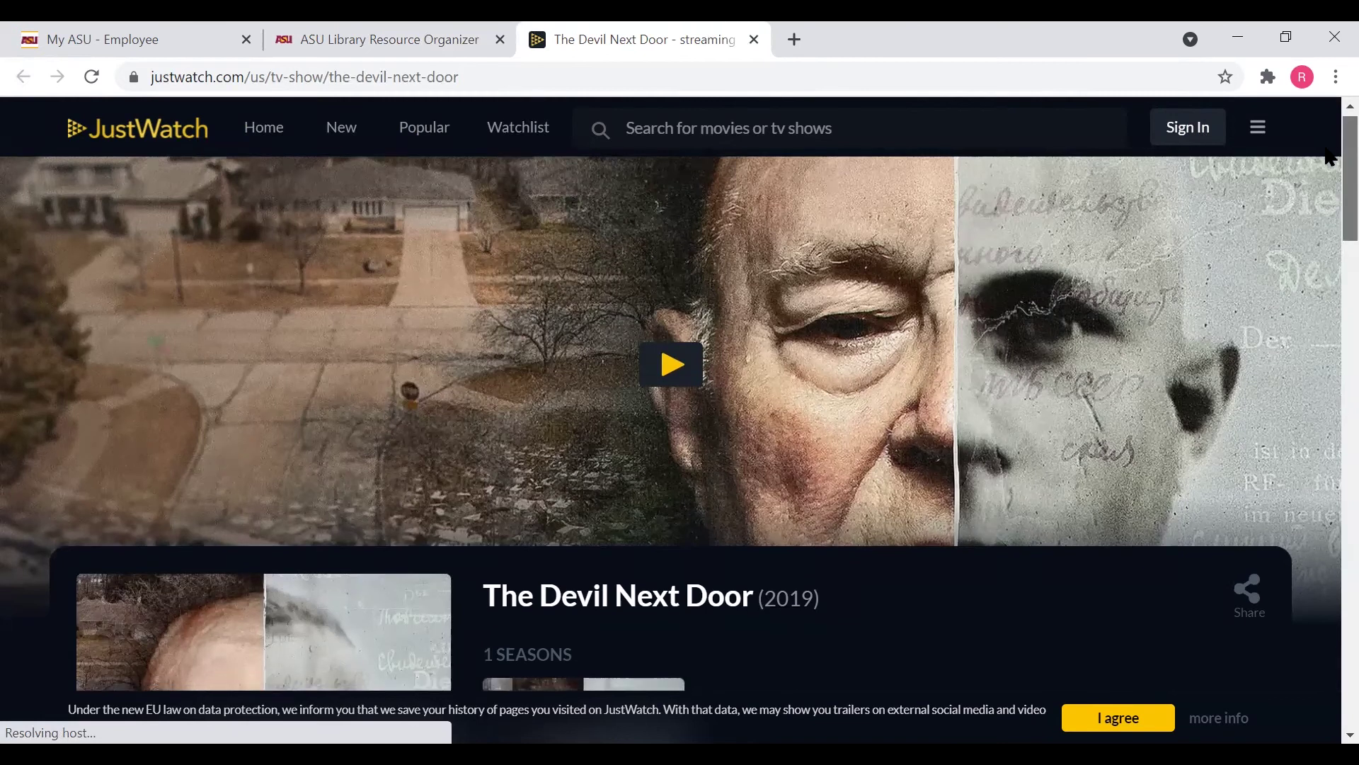
scroll(1329, 157, down, 7)
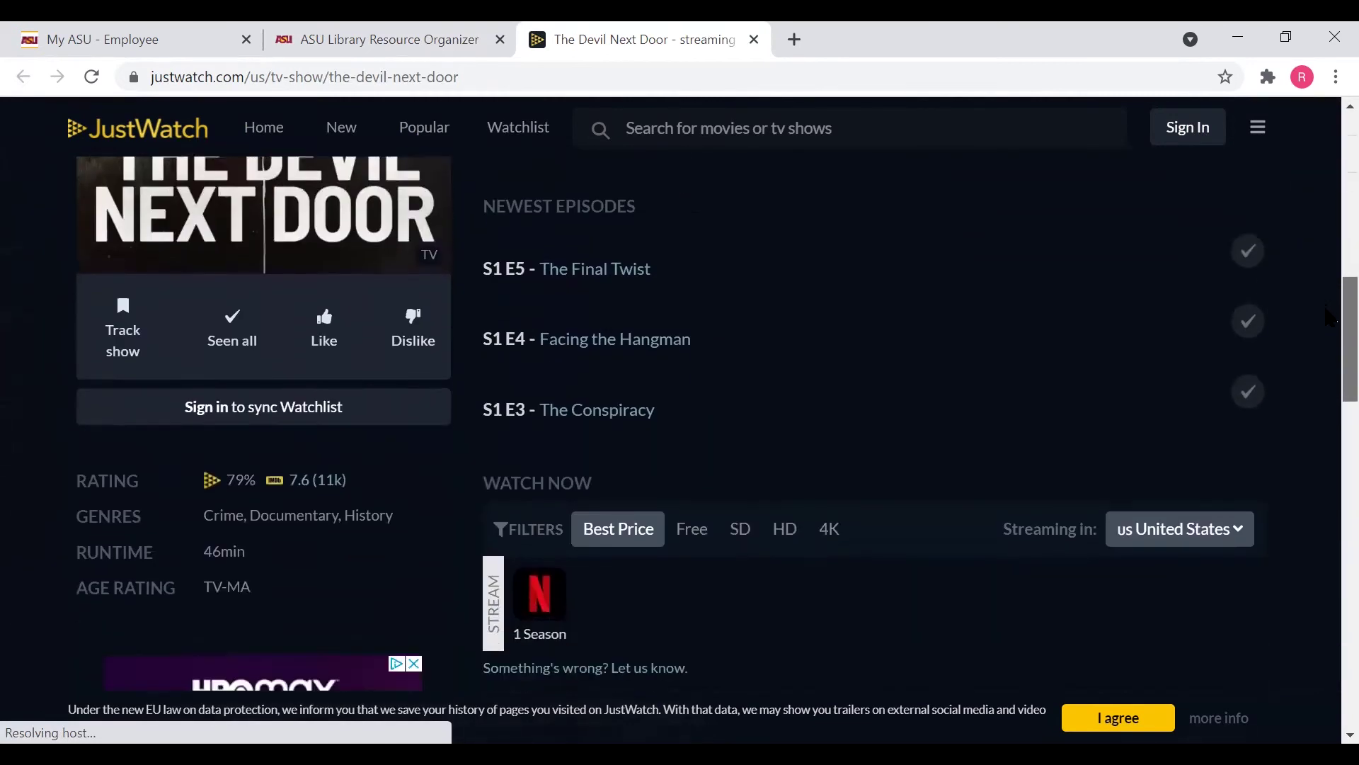
scroll(1329, 316, down, 3)
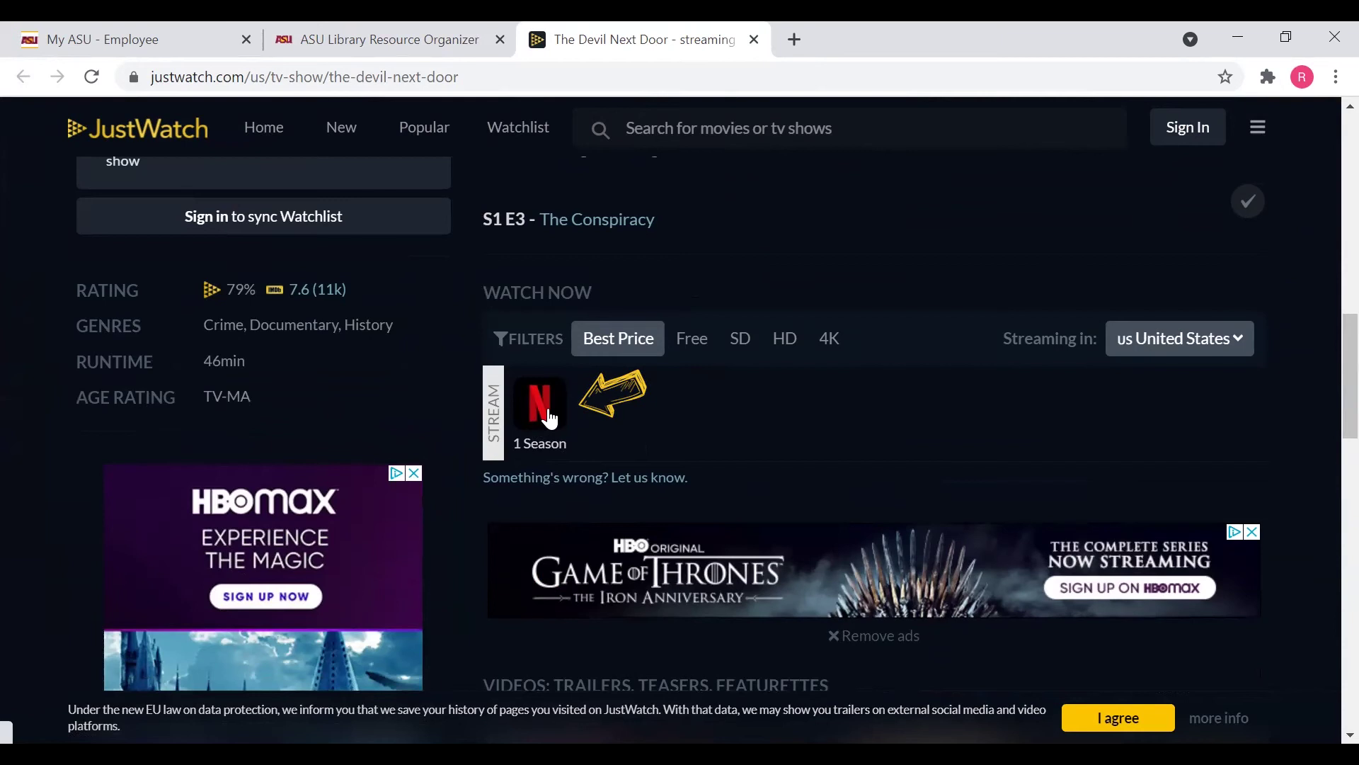
key(ctrl+w)
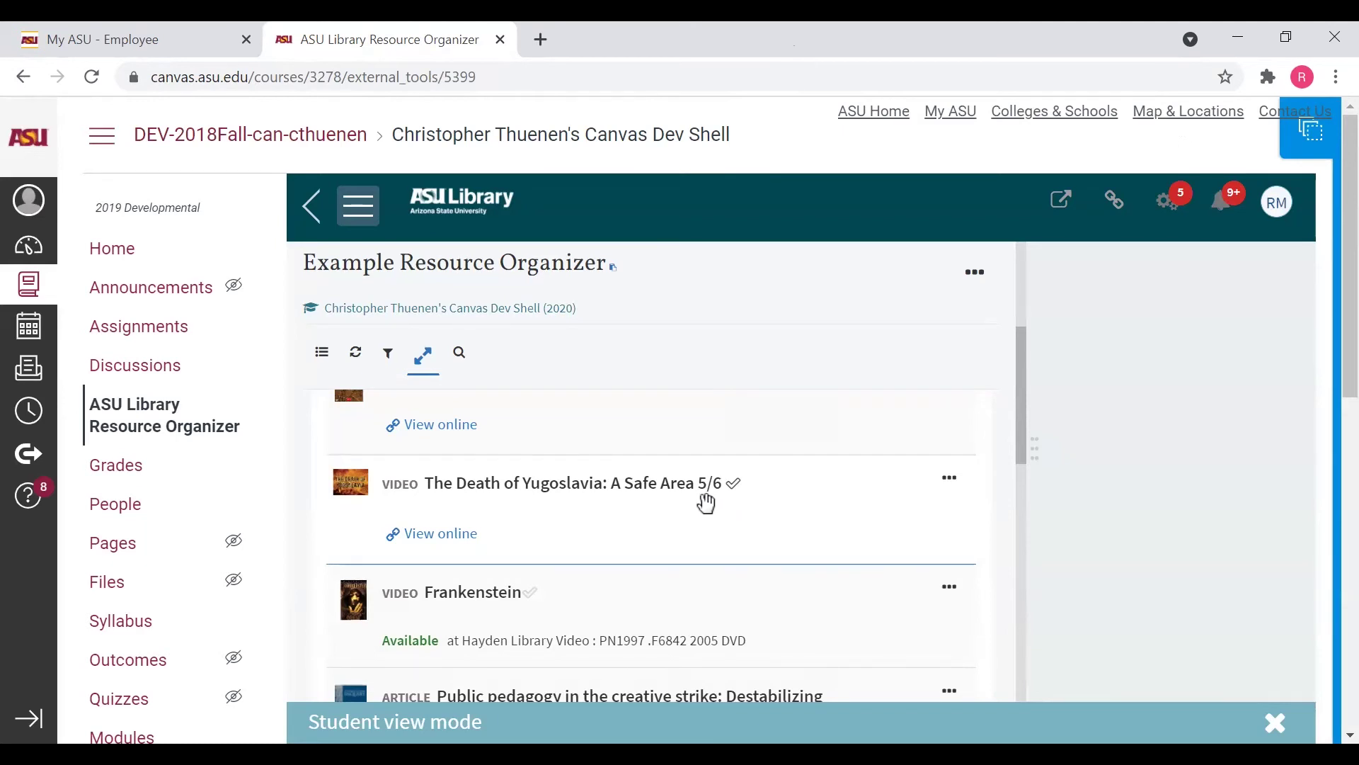
click(585, 524)
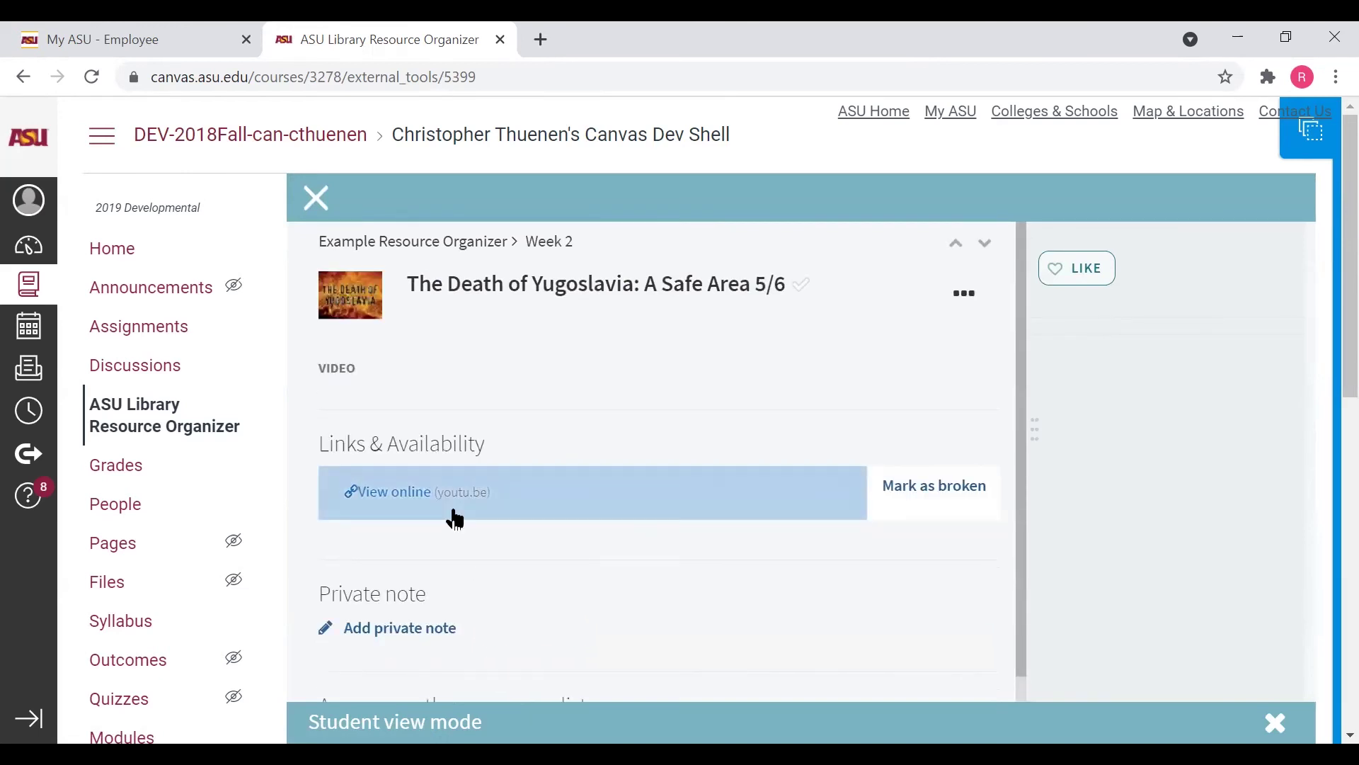
key(Escape)
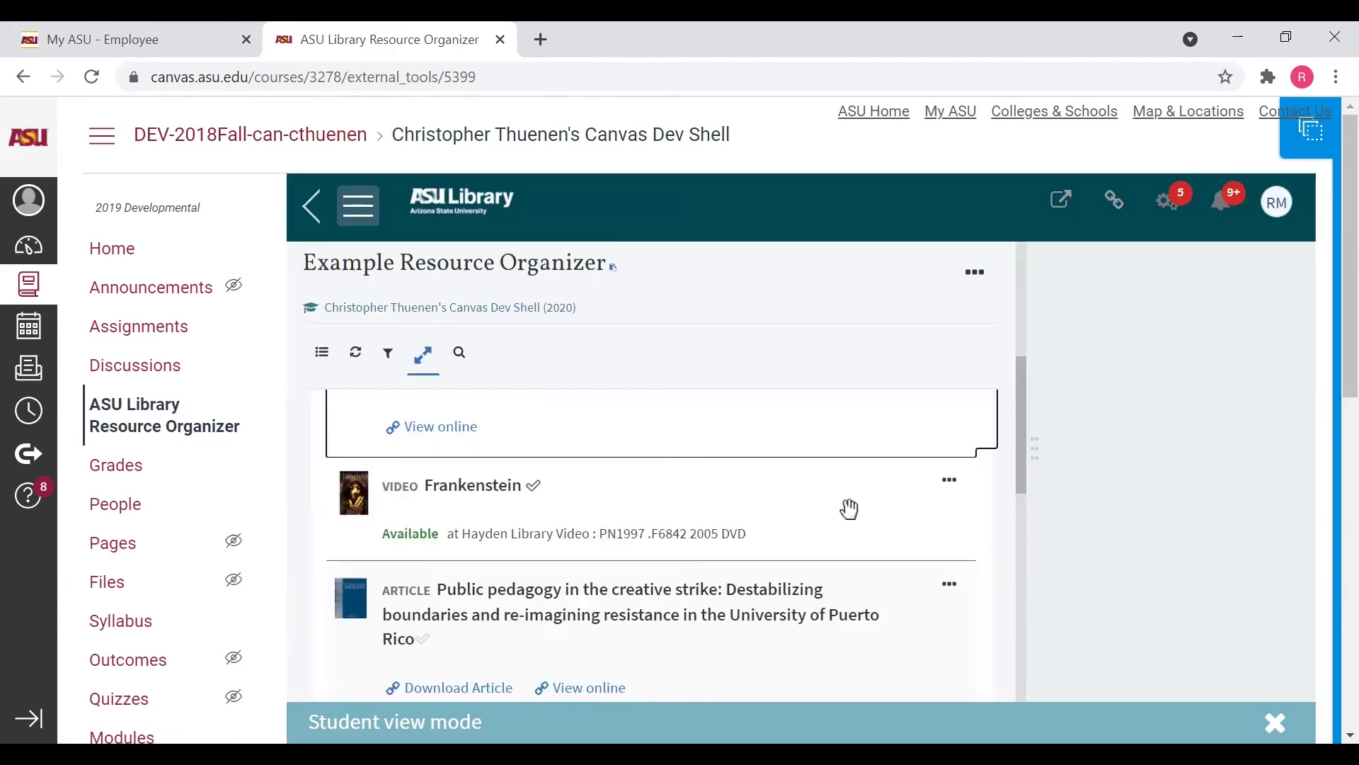
Review Frankenstein's Hayden Library availability and expand its full record with OCLC number
click(852, 514)
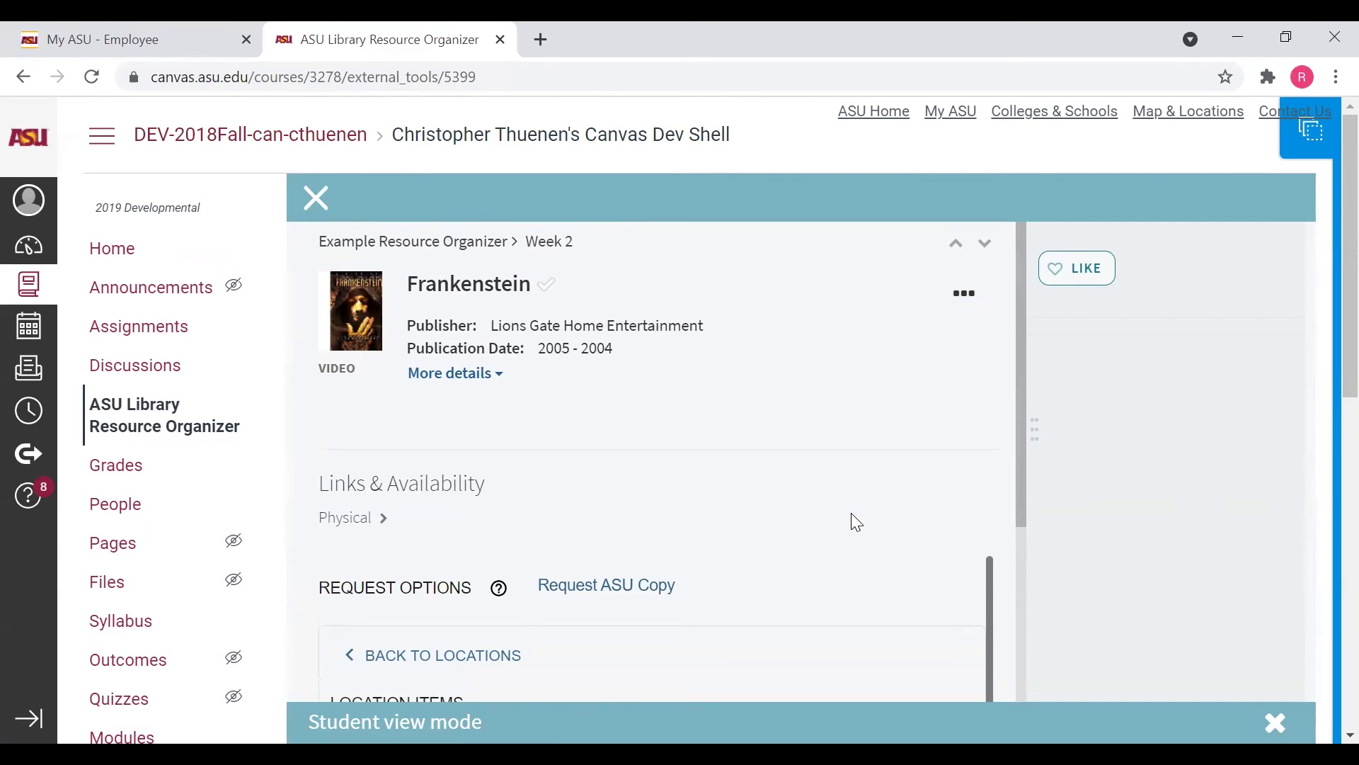
scroll(850, 514, down, 6)
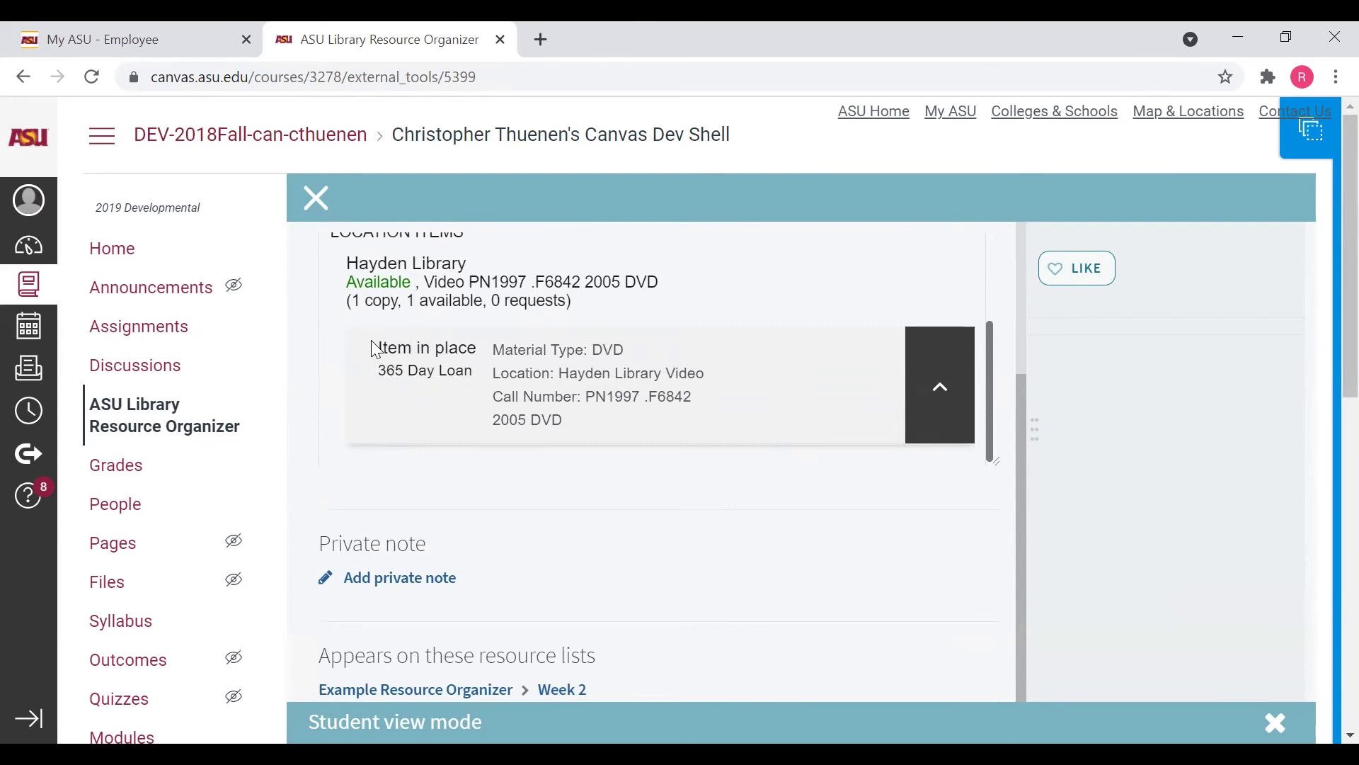
scroll(788, 461, up, 6)
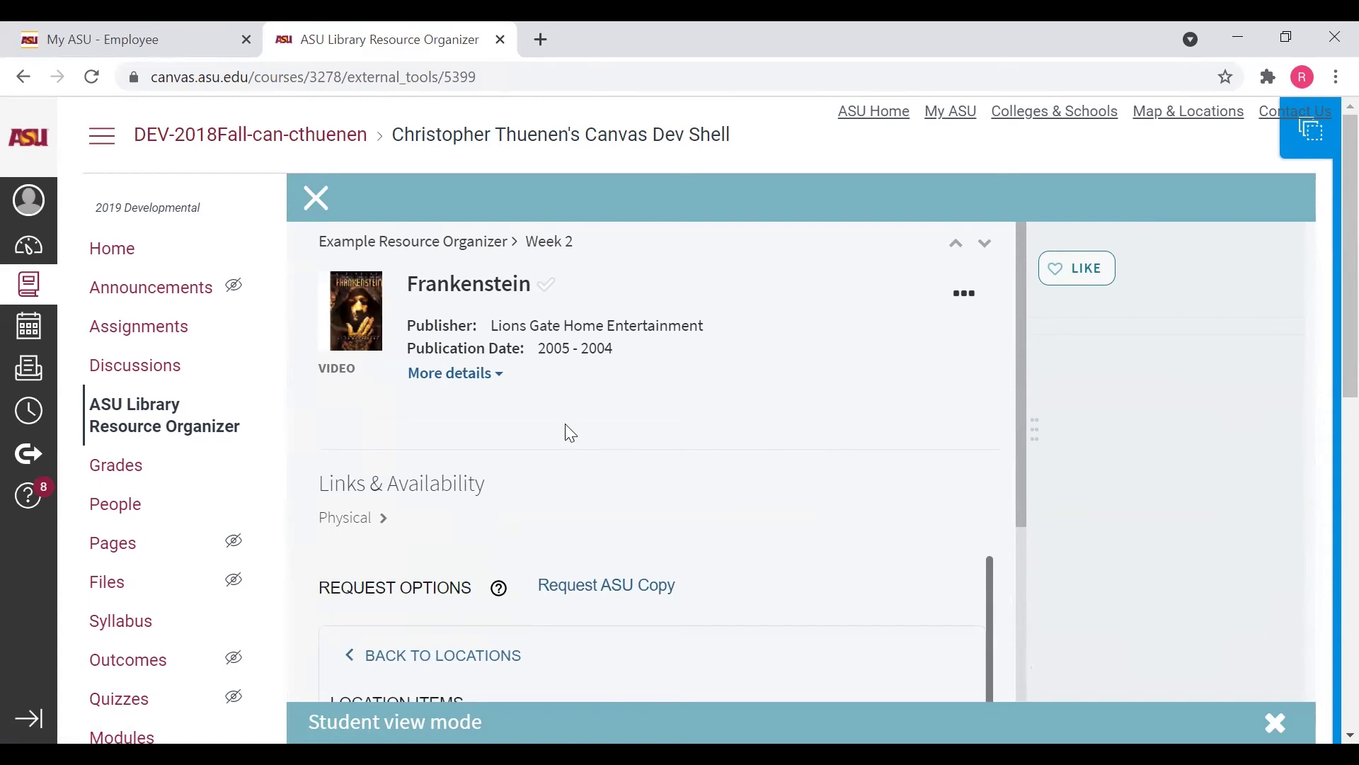
click(494, 375)
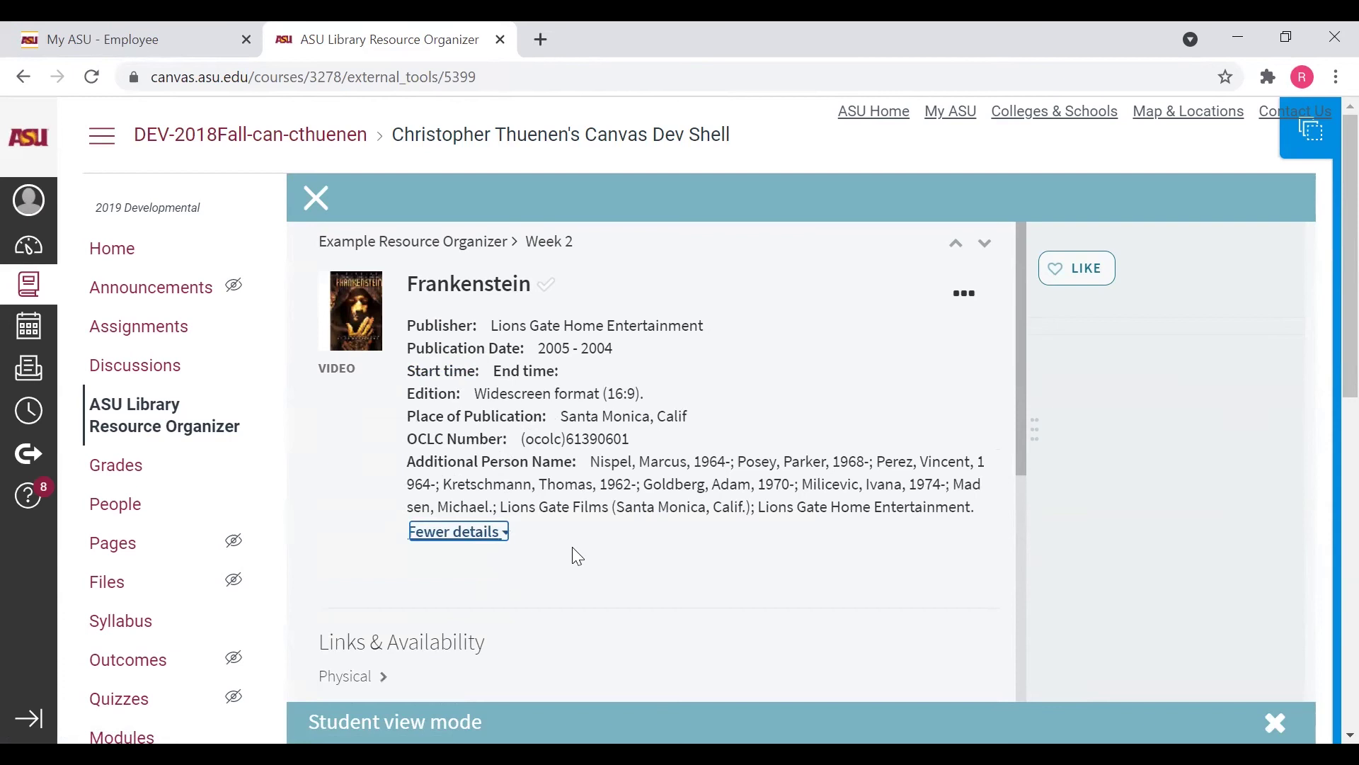
Close the Frankenstein record and scroll down to the Universal jurisdiction recording and 'Reparational' Genetics article
key(Escape)
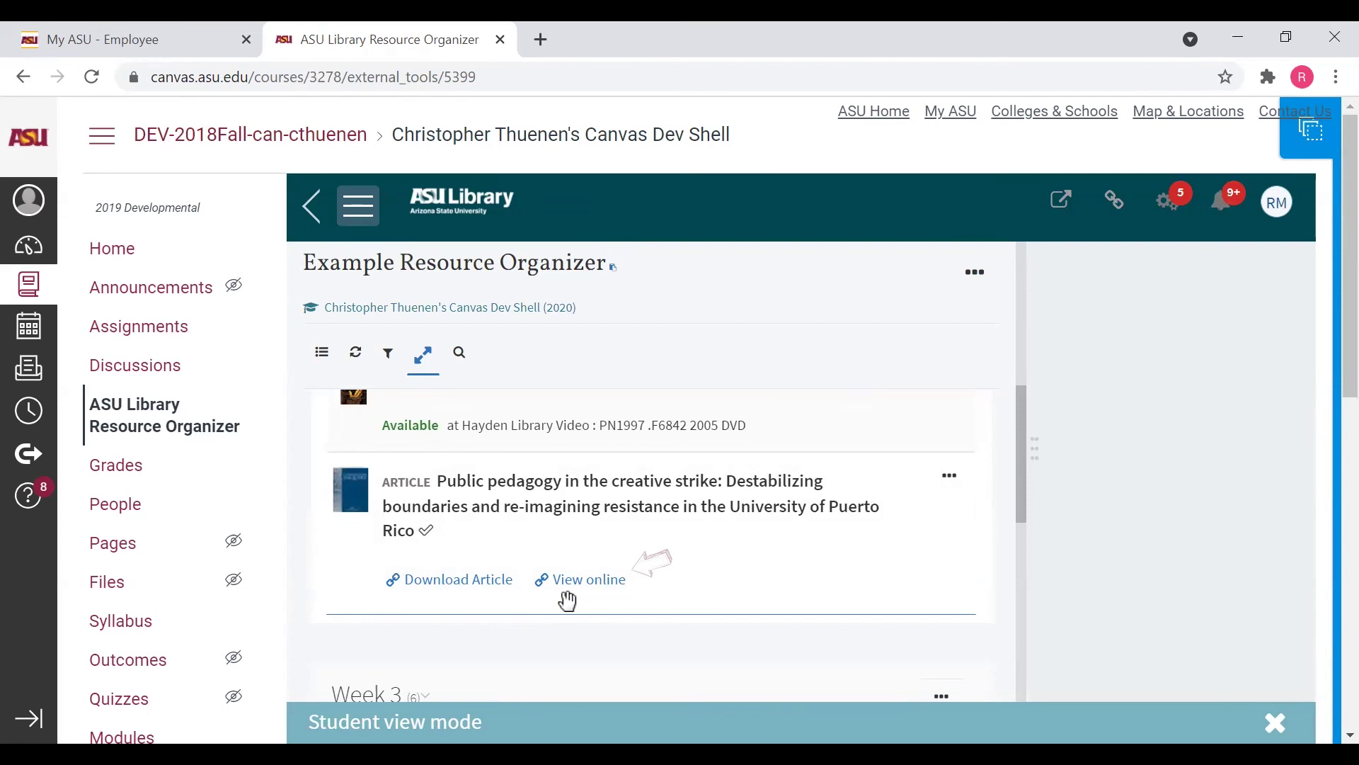
scroll(568, 600, down, 5)
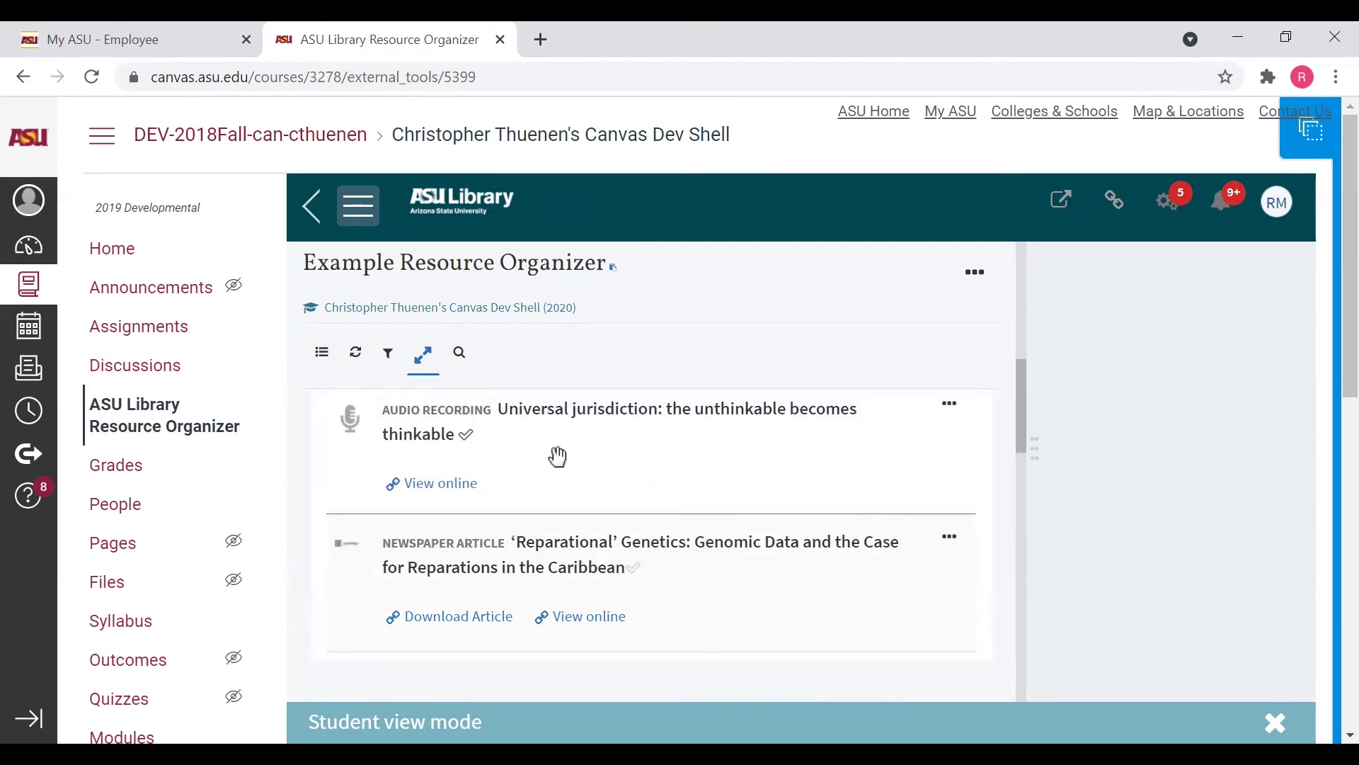